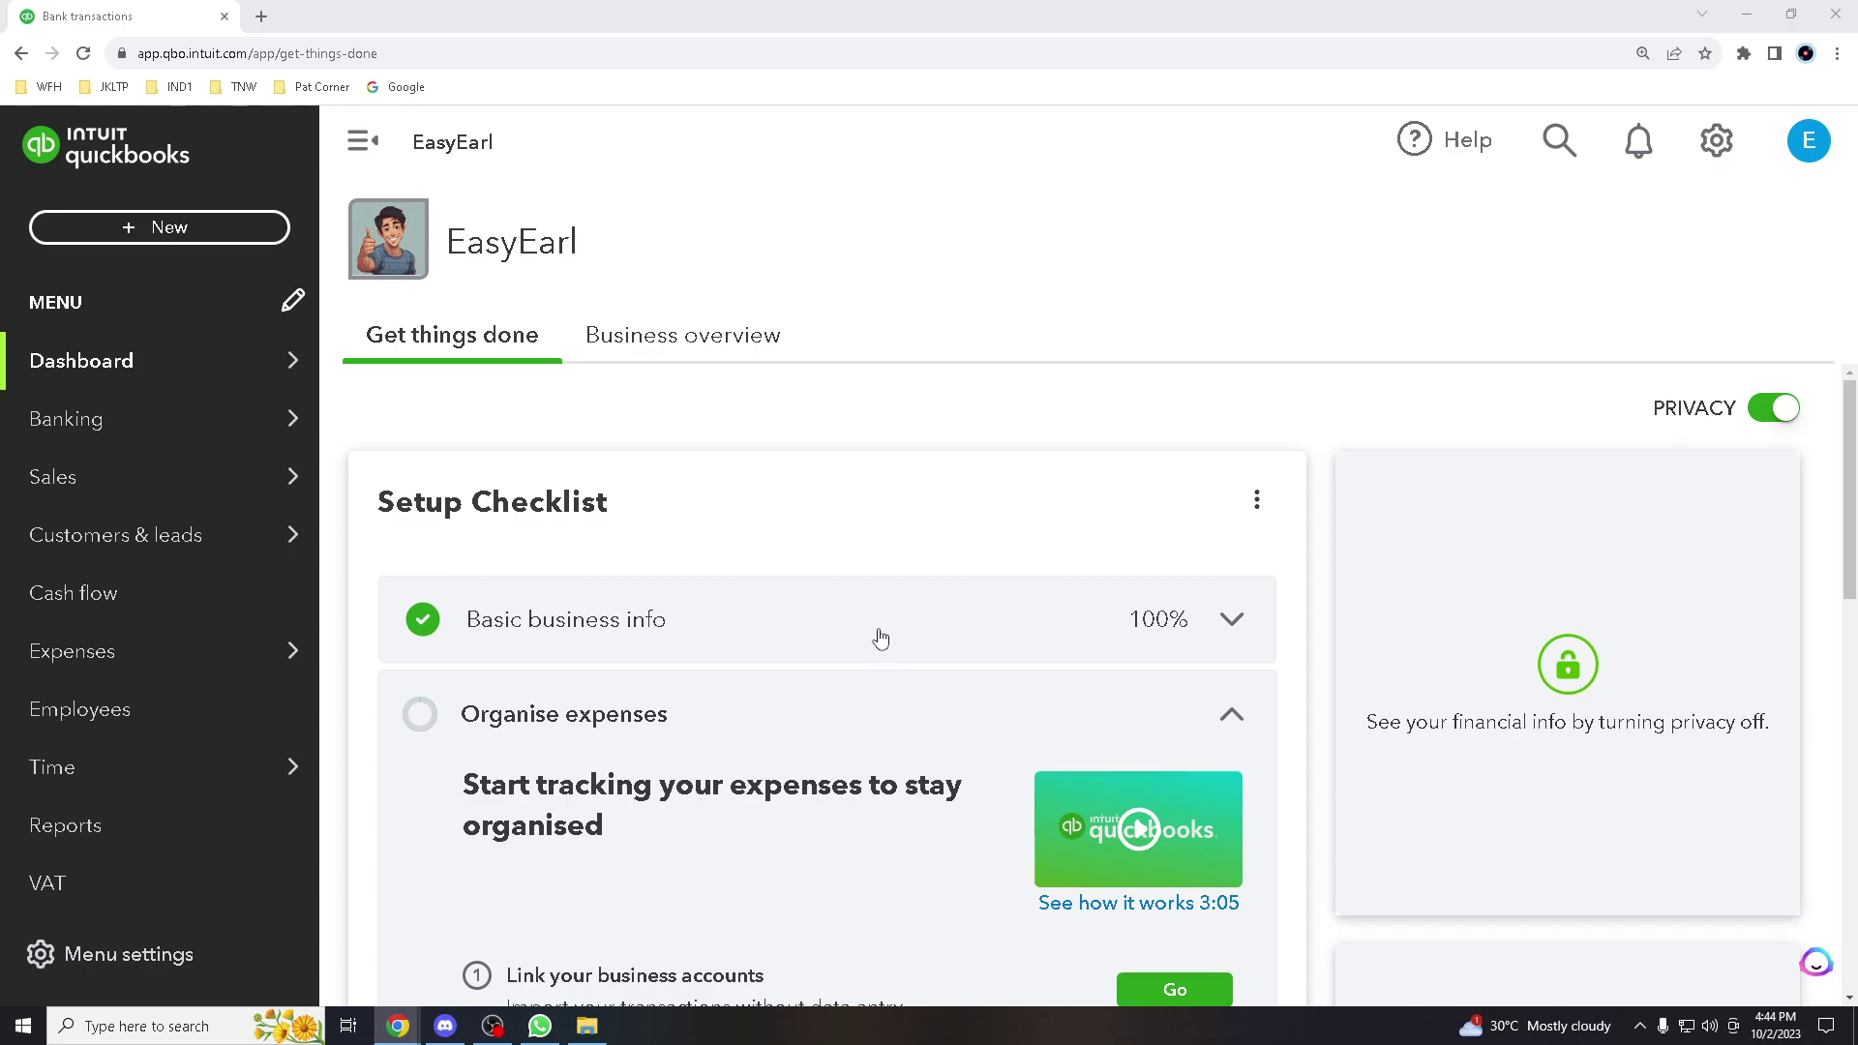
pyautogui.scroll(-2, 875, 701)
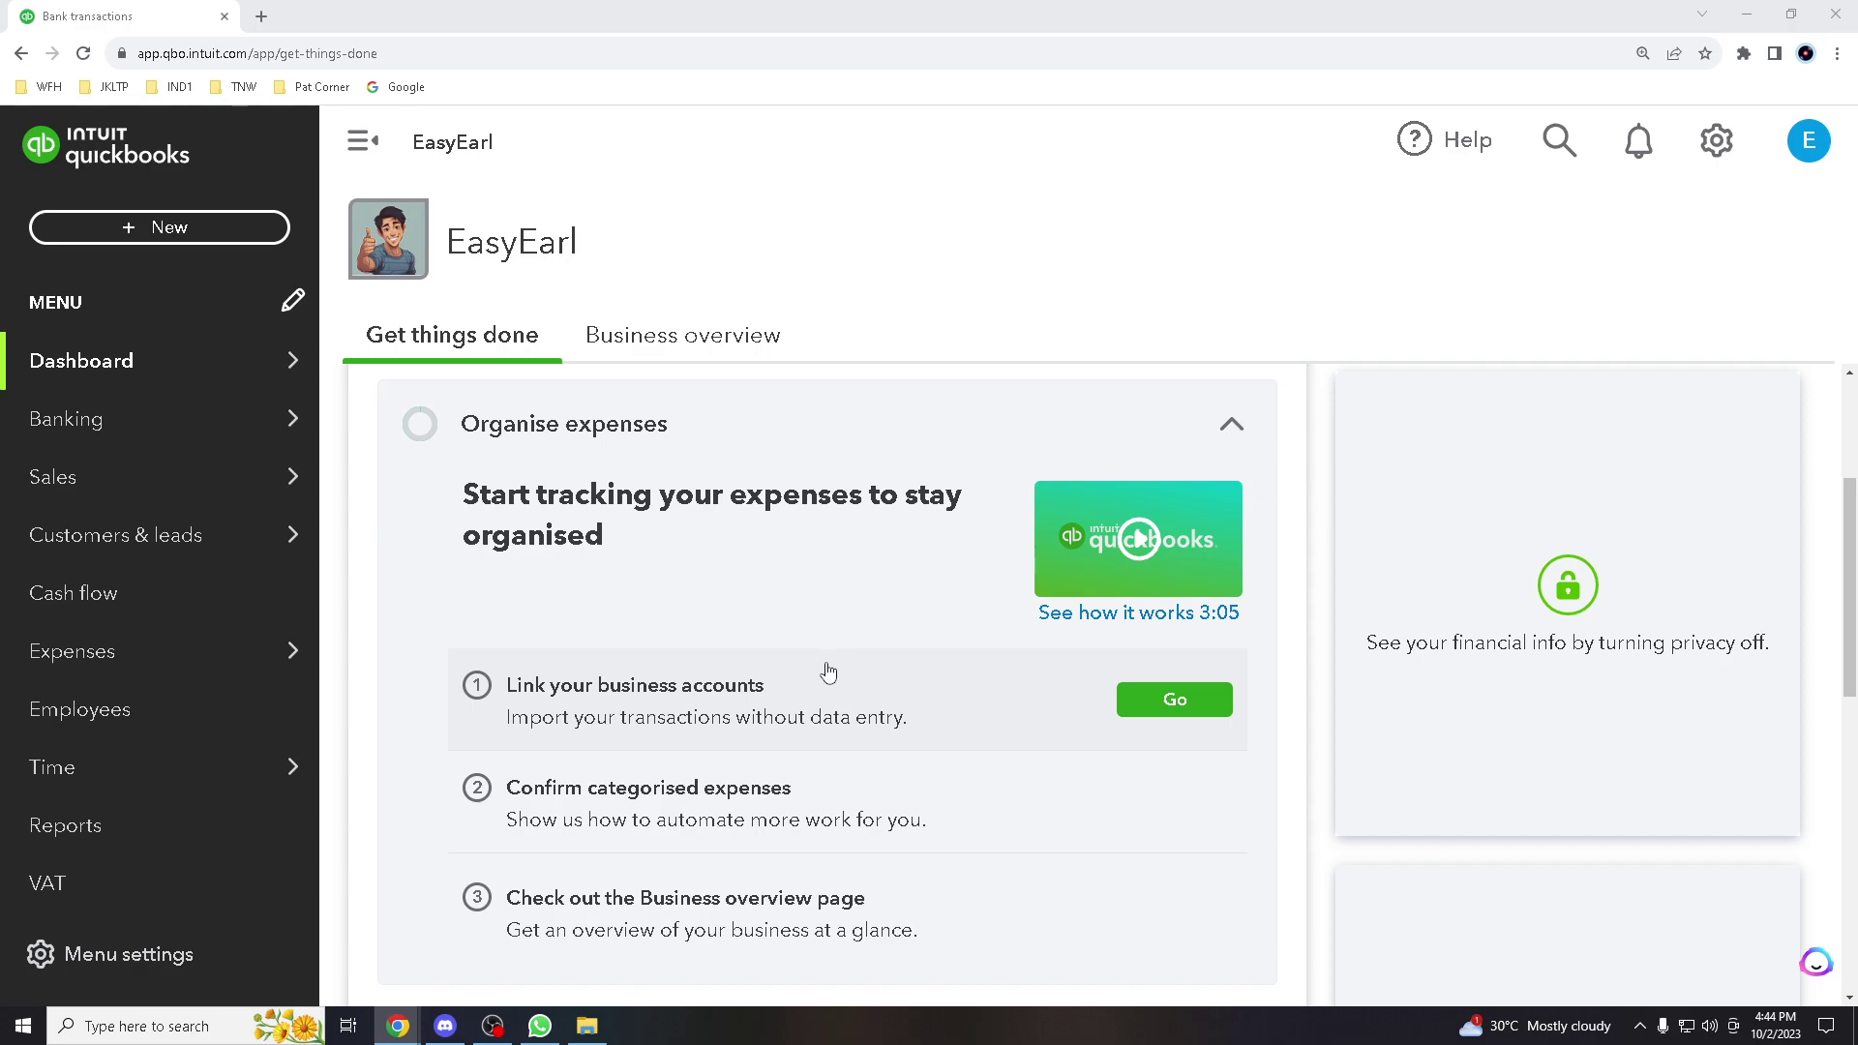
pyautogui.scroll(-1, 839, 674)
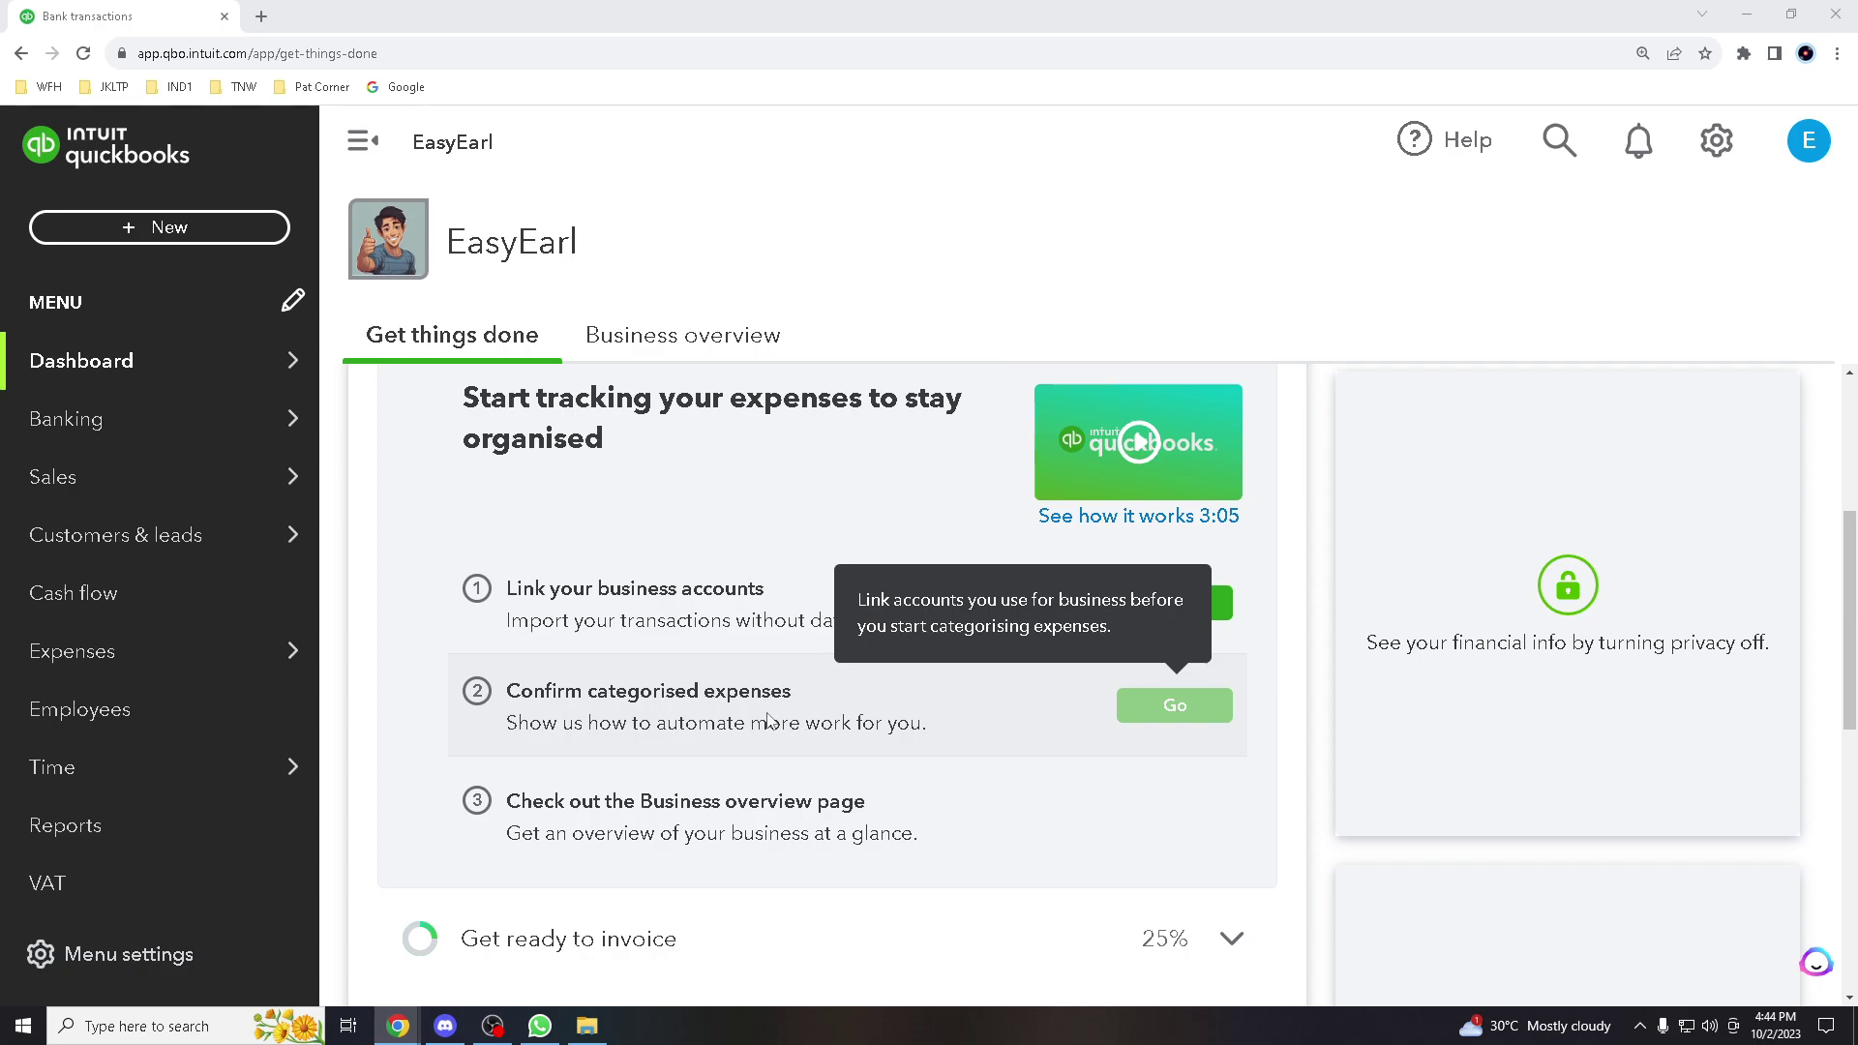
pyautogui.scroll(-1, 757, 739)
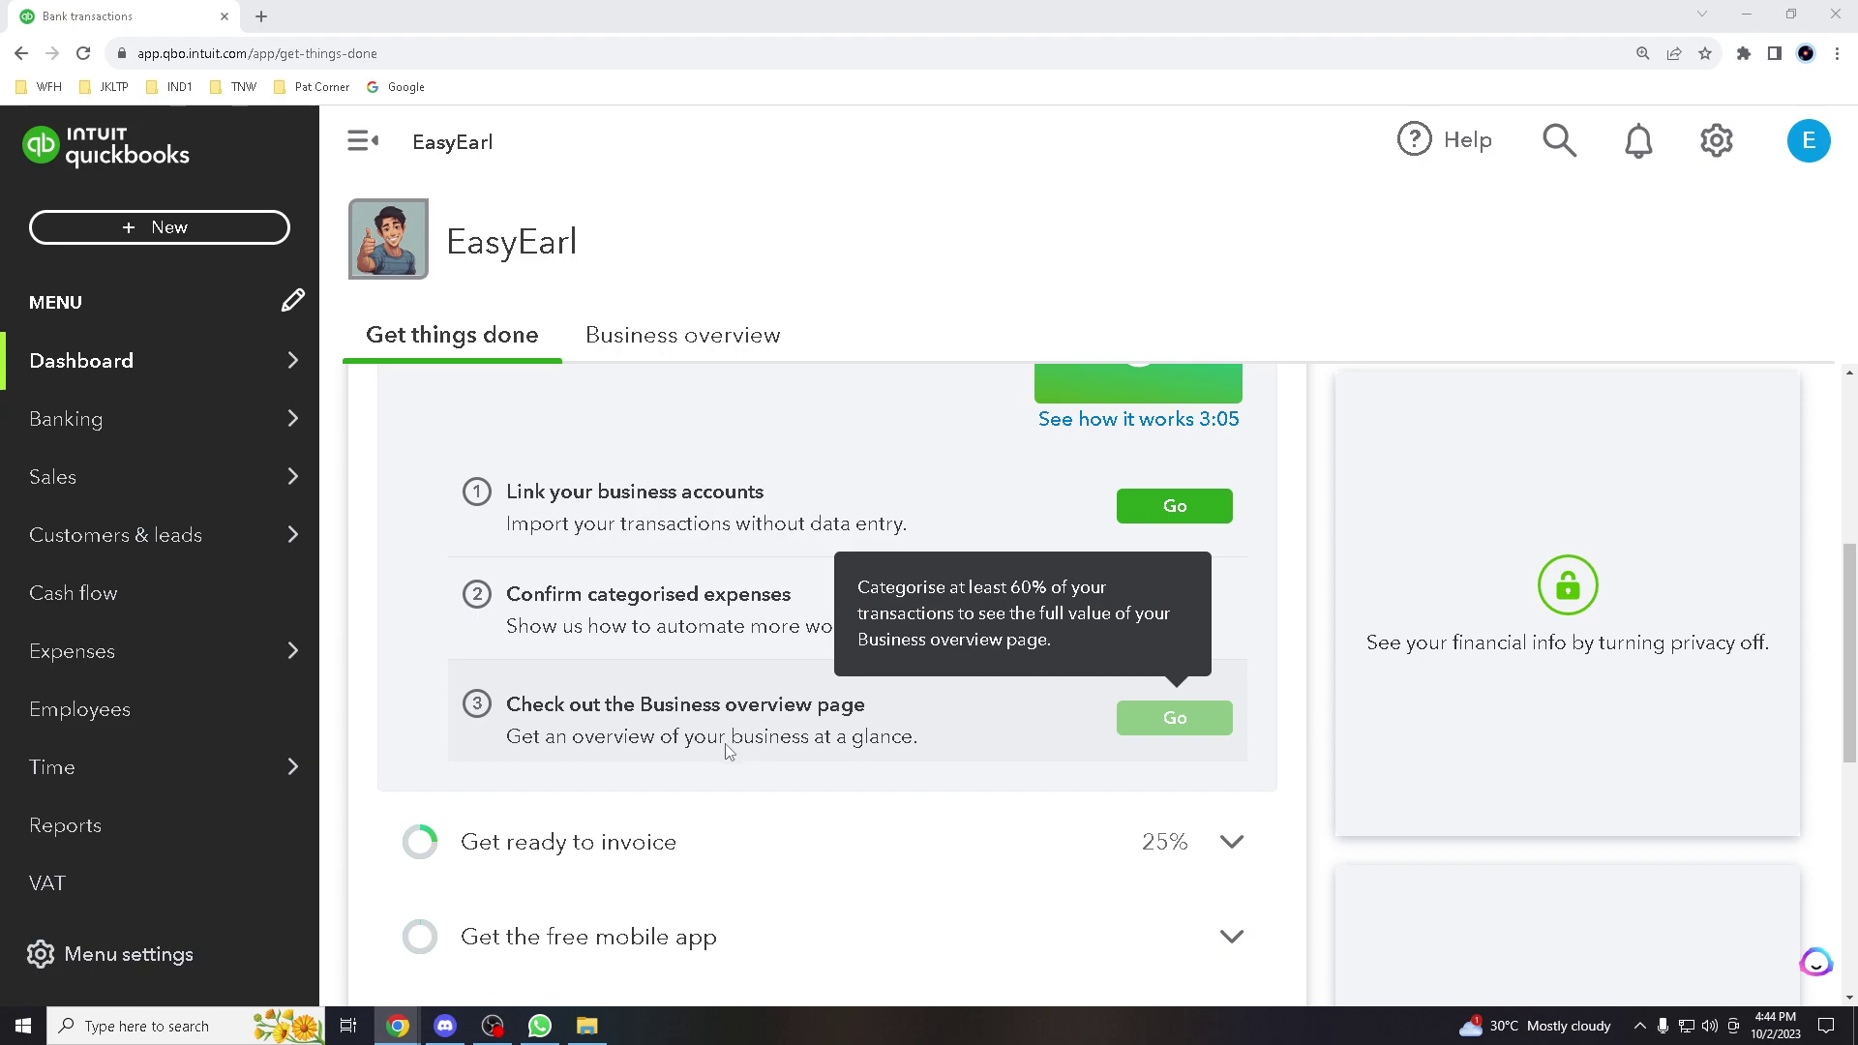
pyautogui.scroll(-2, 728, 751)
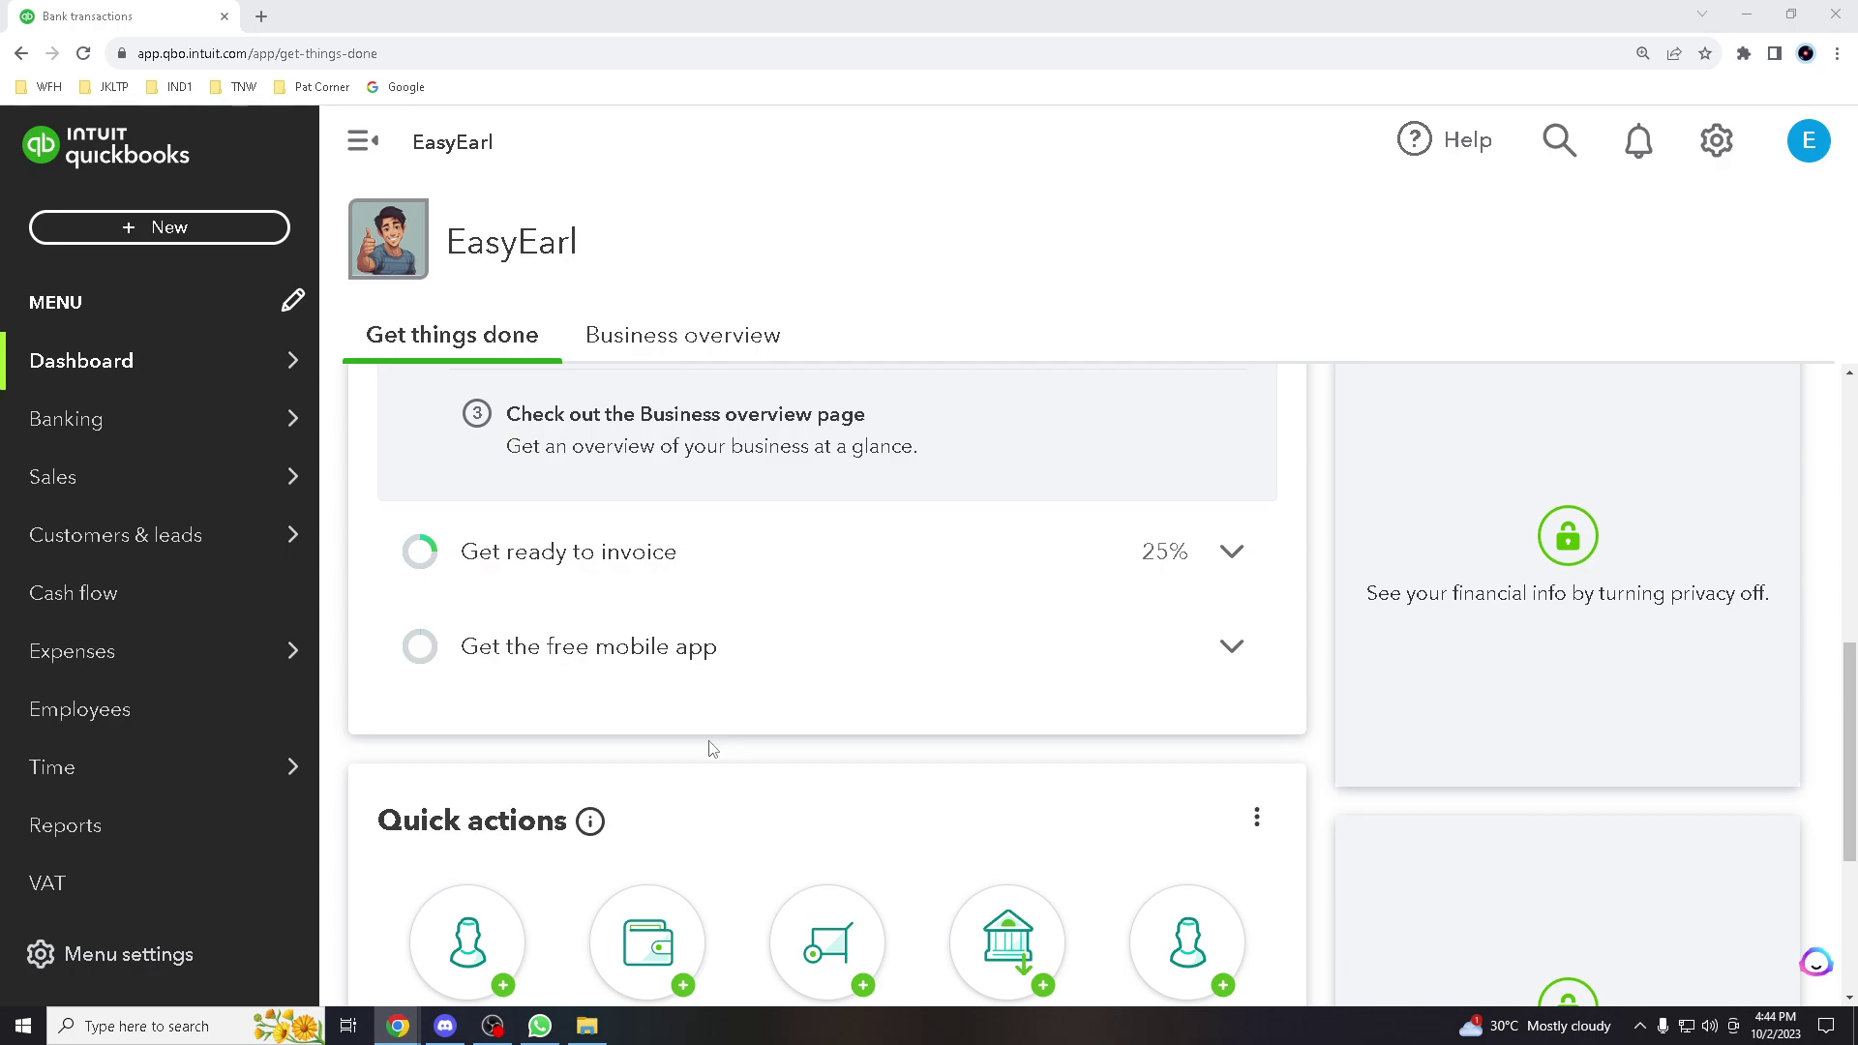
pyautogui.scroll(-2, 691, 742)
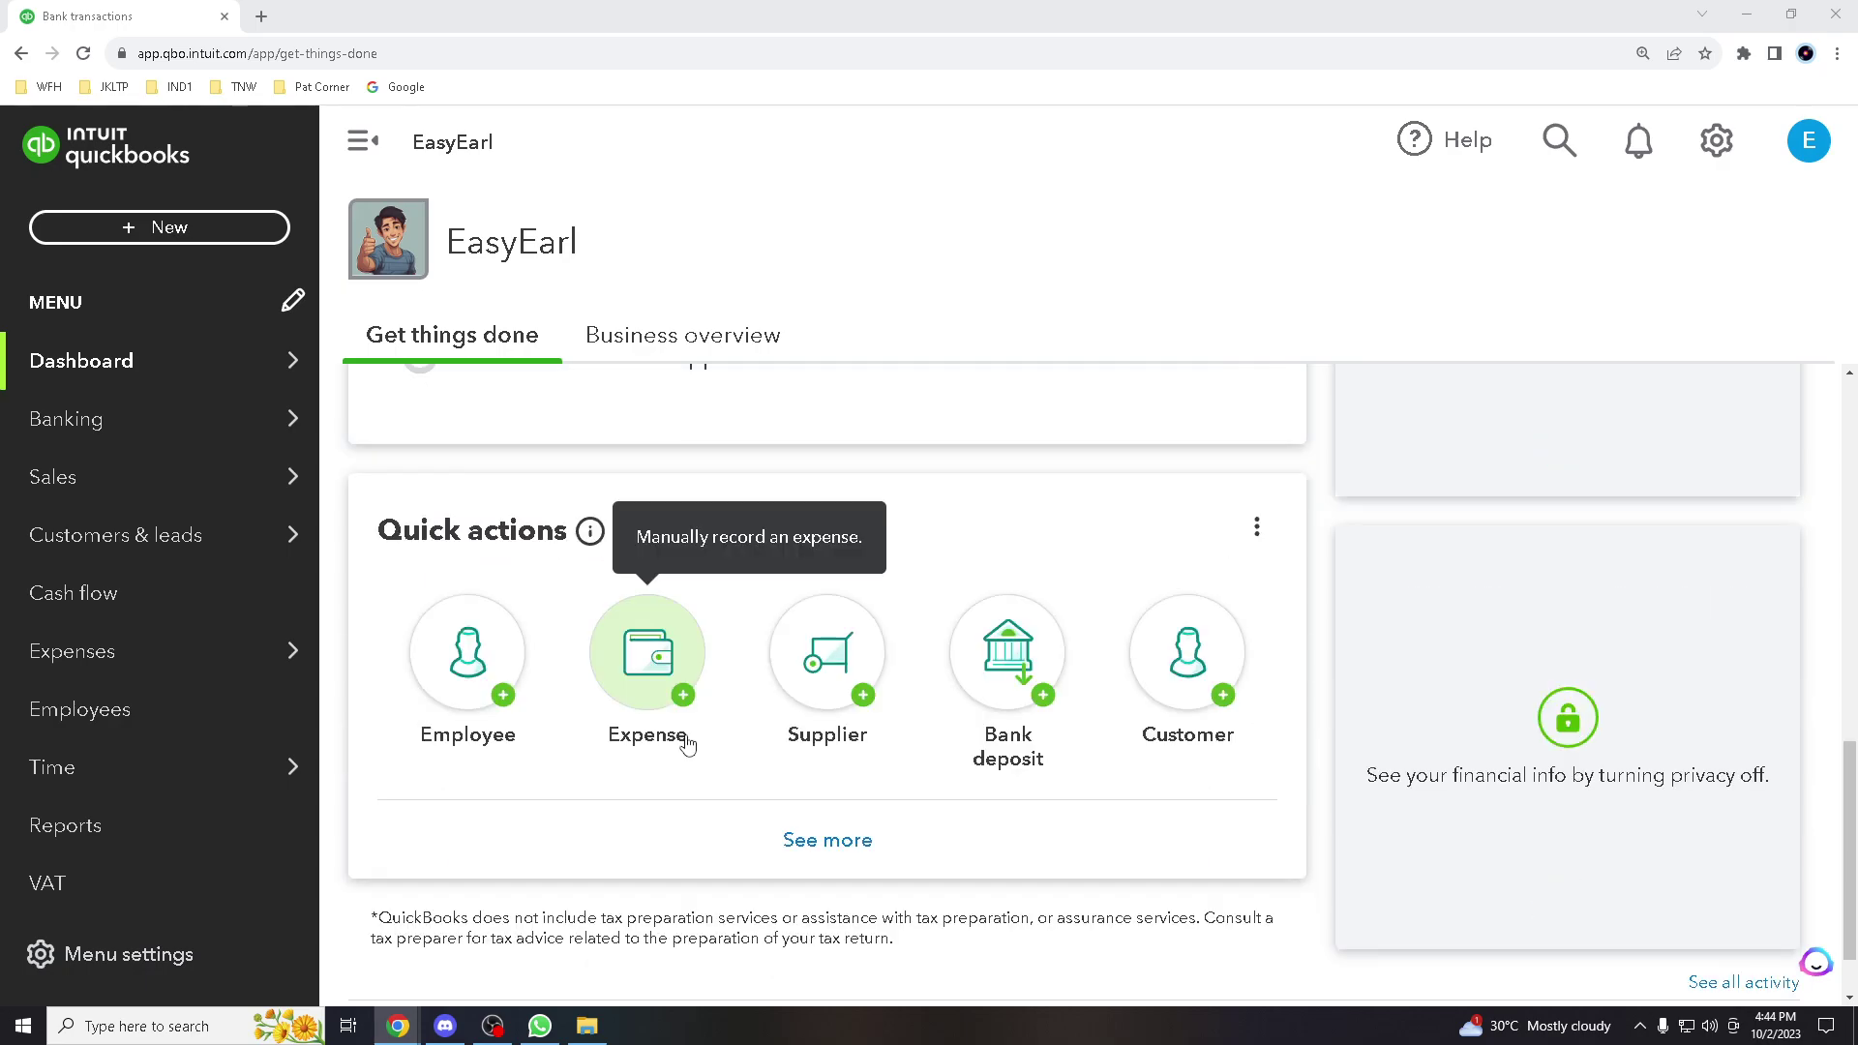
pyautogui.scroll(-1, 800, 706)
pyautogui.scroll(3, 808, 655)
pyautogui.scroll(3, 859, 628)
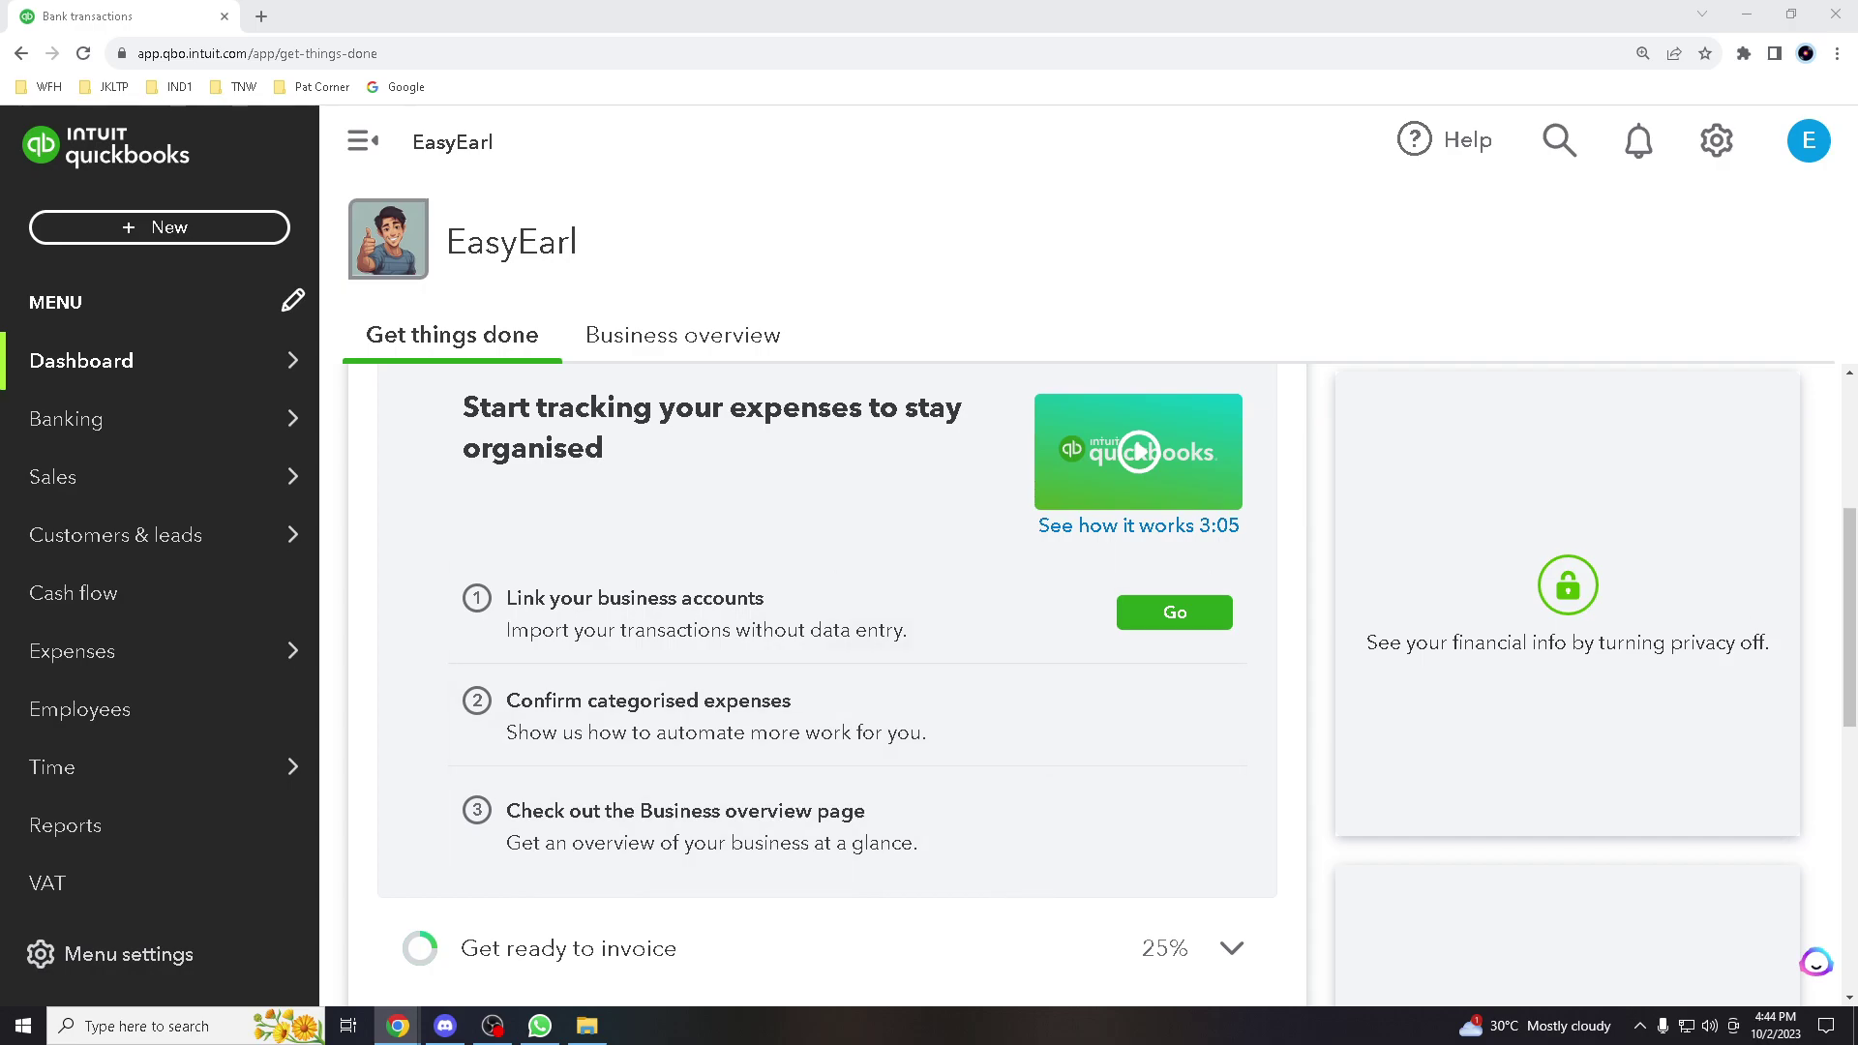
pyautogui.scroll(-1, 1045, 690)
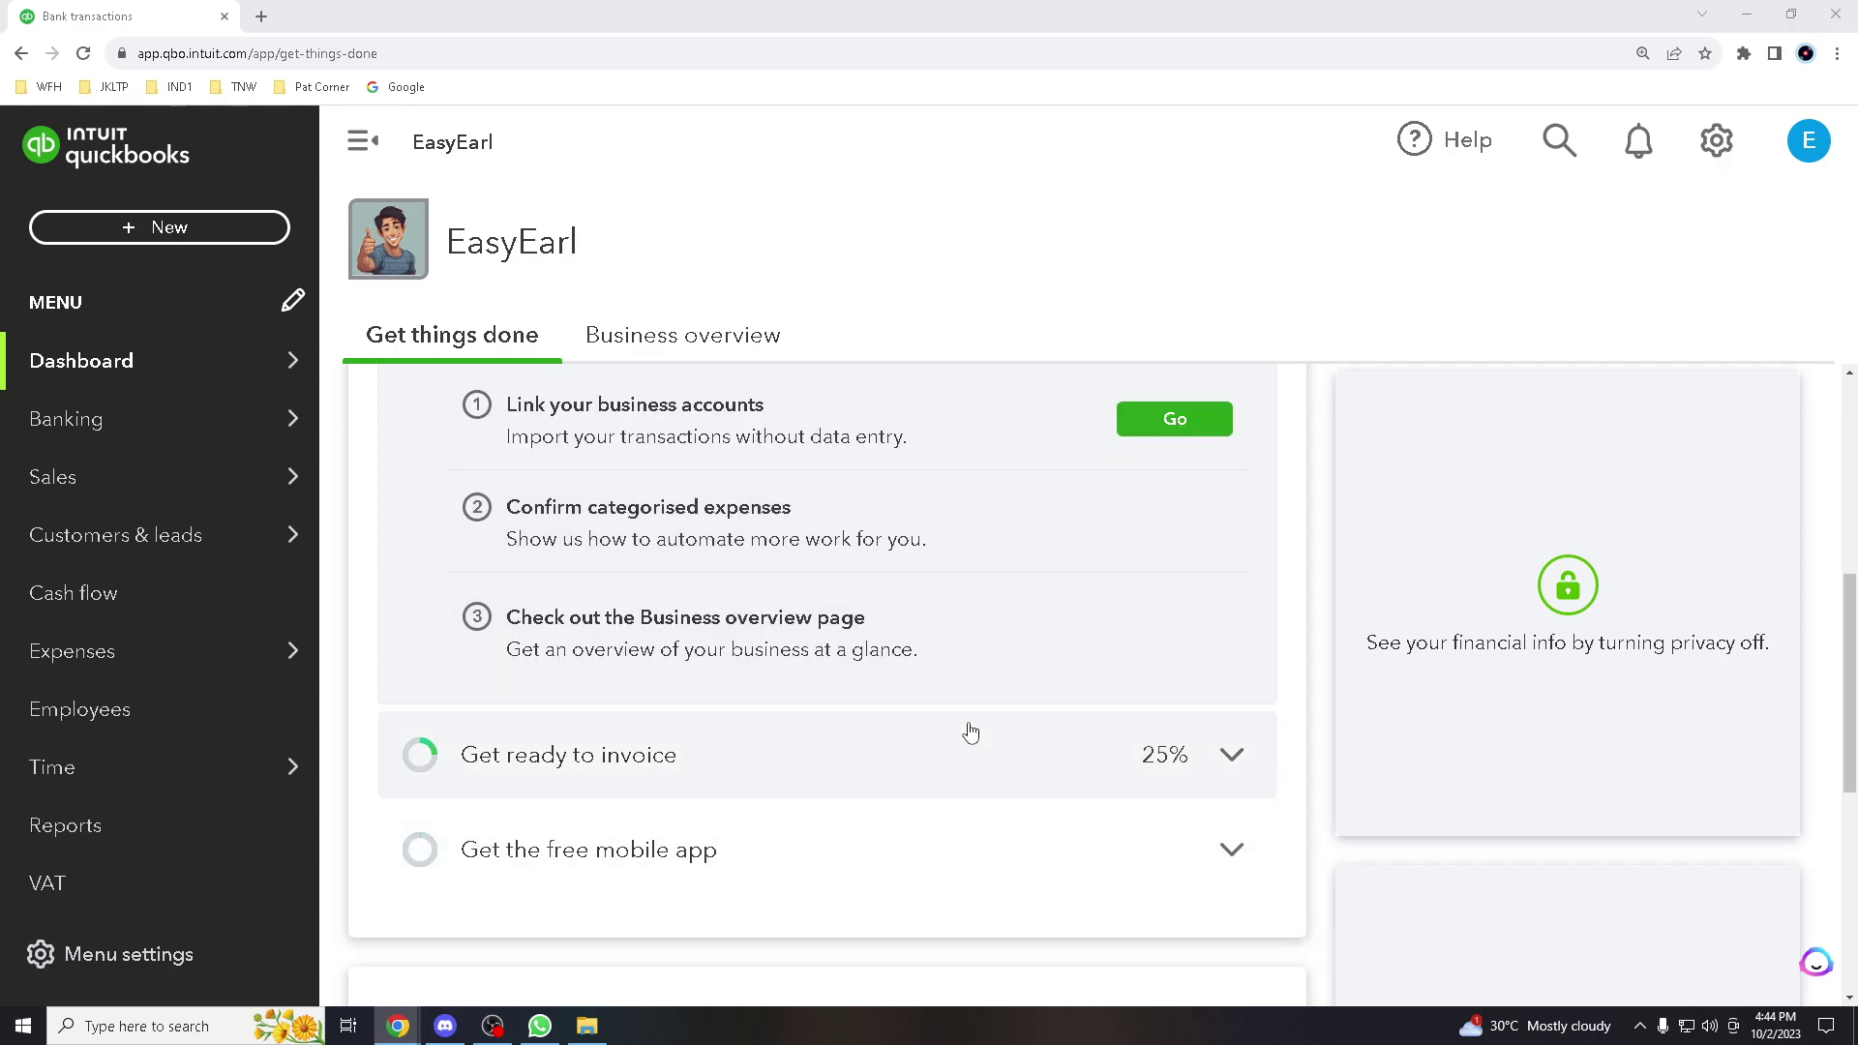
pyautogui.scroll(-1, 920, 711)
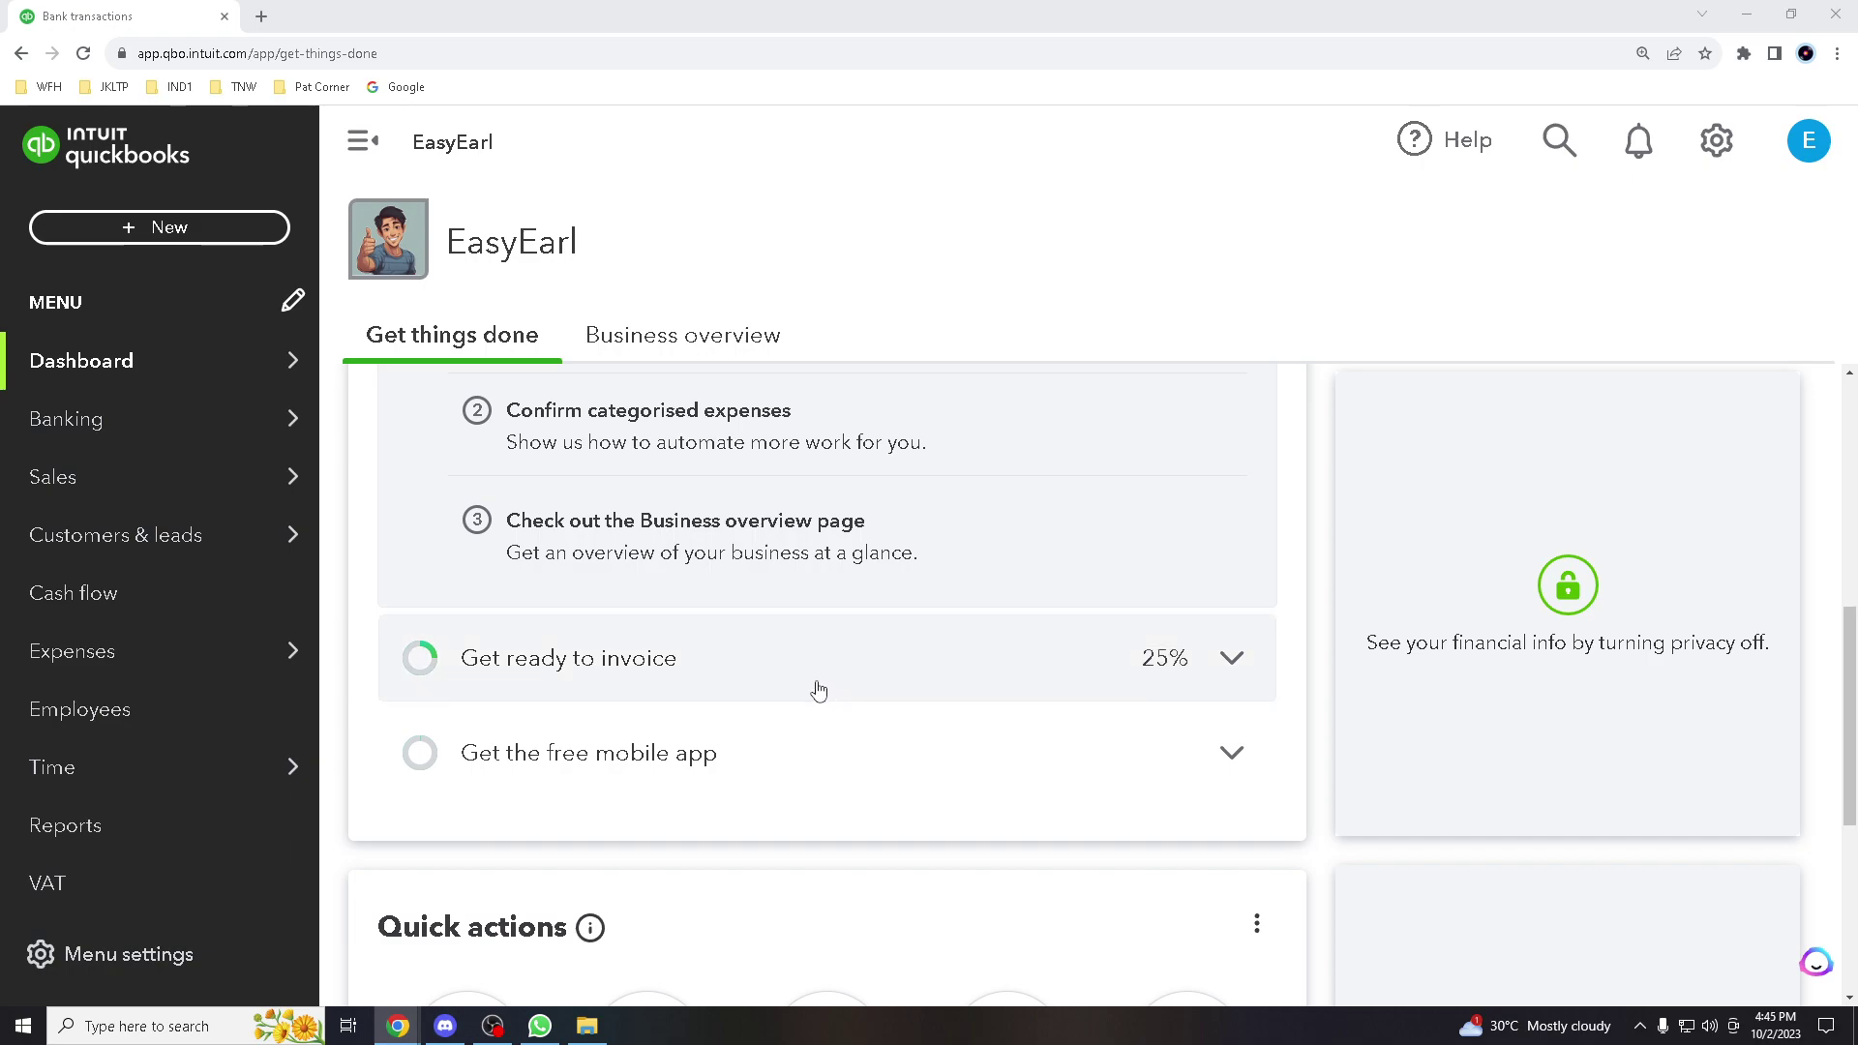
pyautogui.scroll(-2, 819, 692)
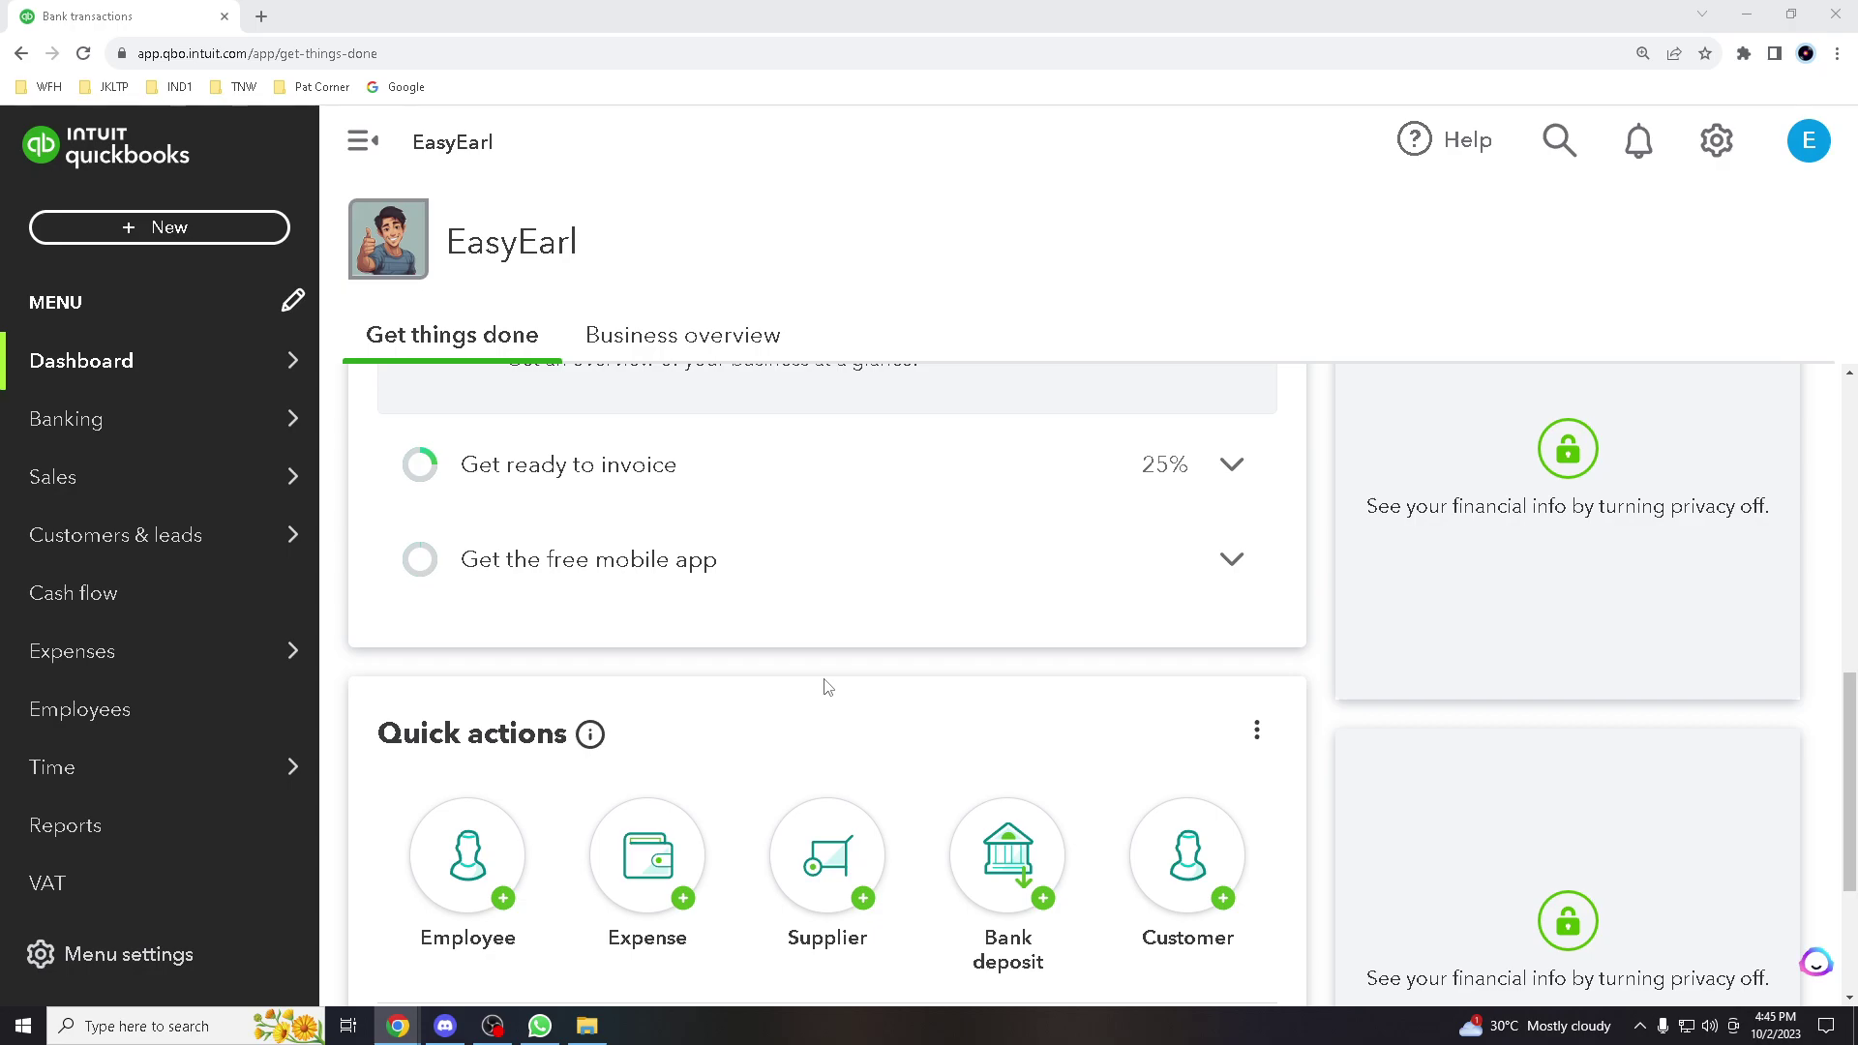
pyautogui.scroll(-3, 825, 686)
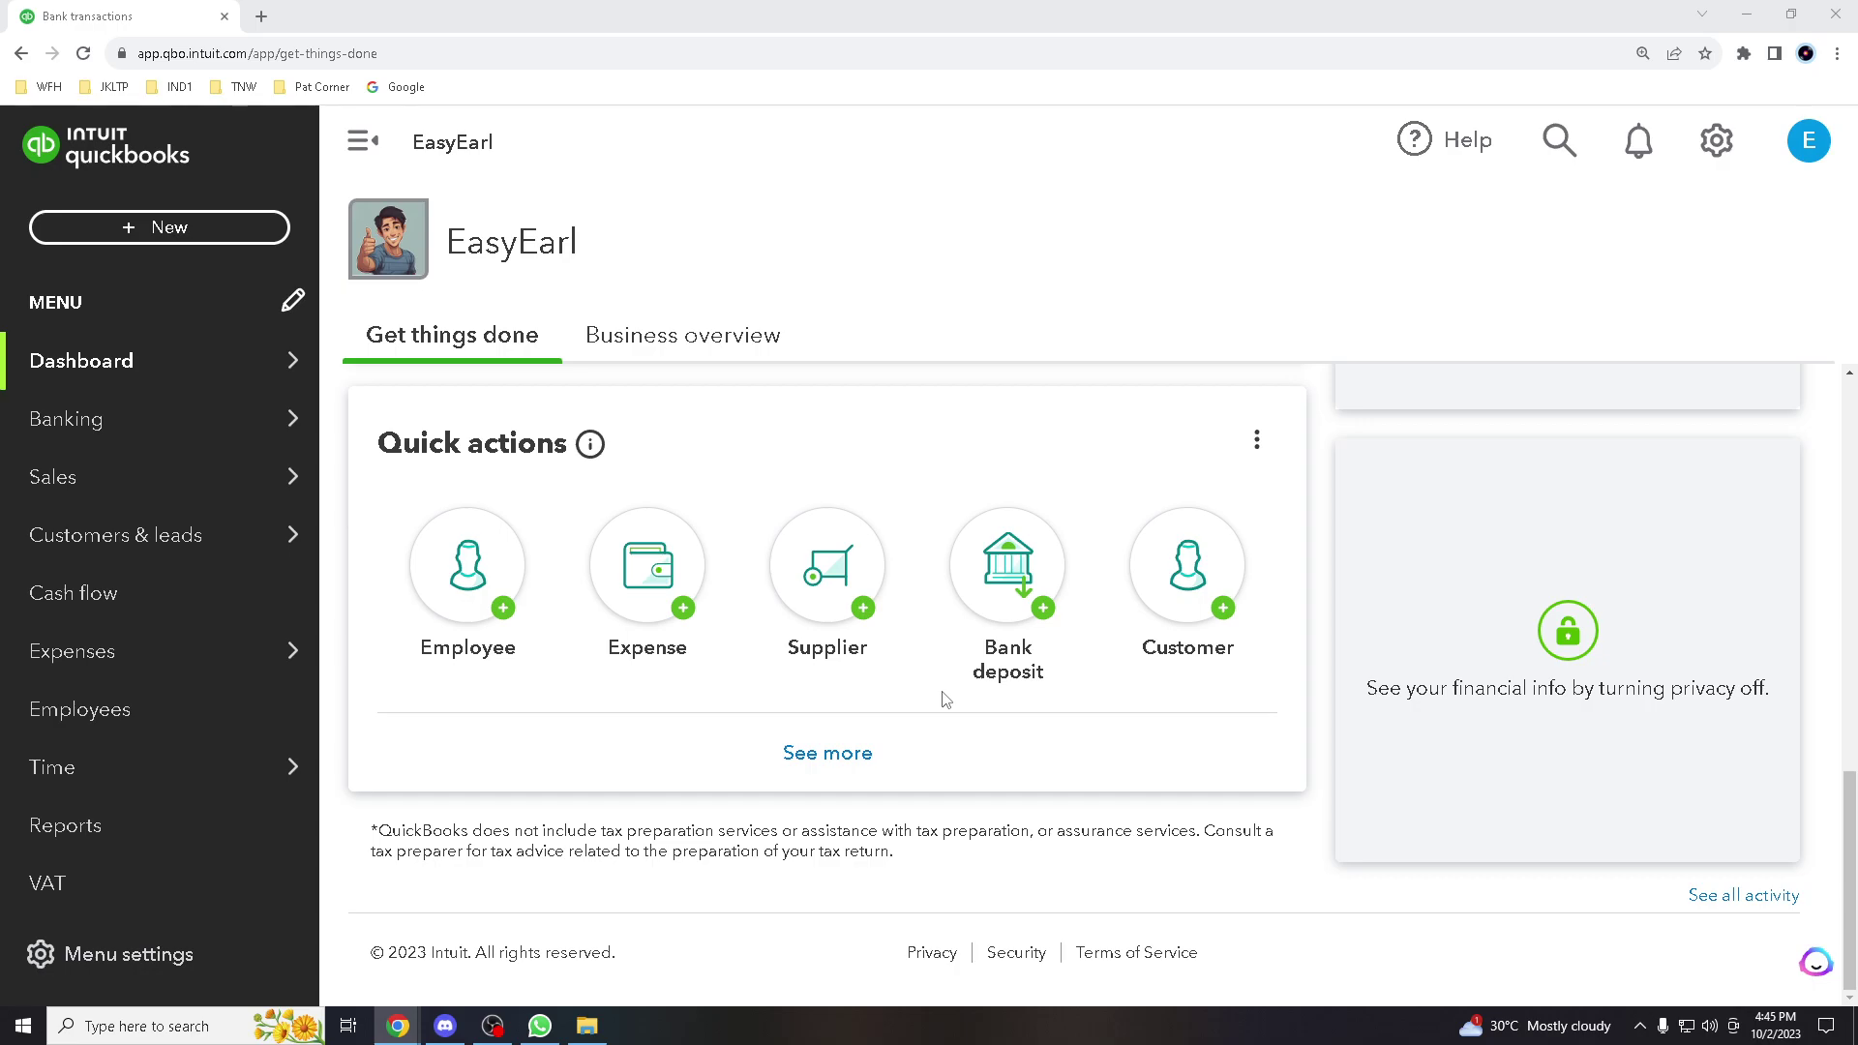
pyautogui.scroll(2, 933, 698)
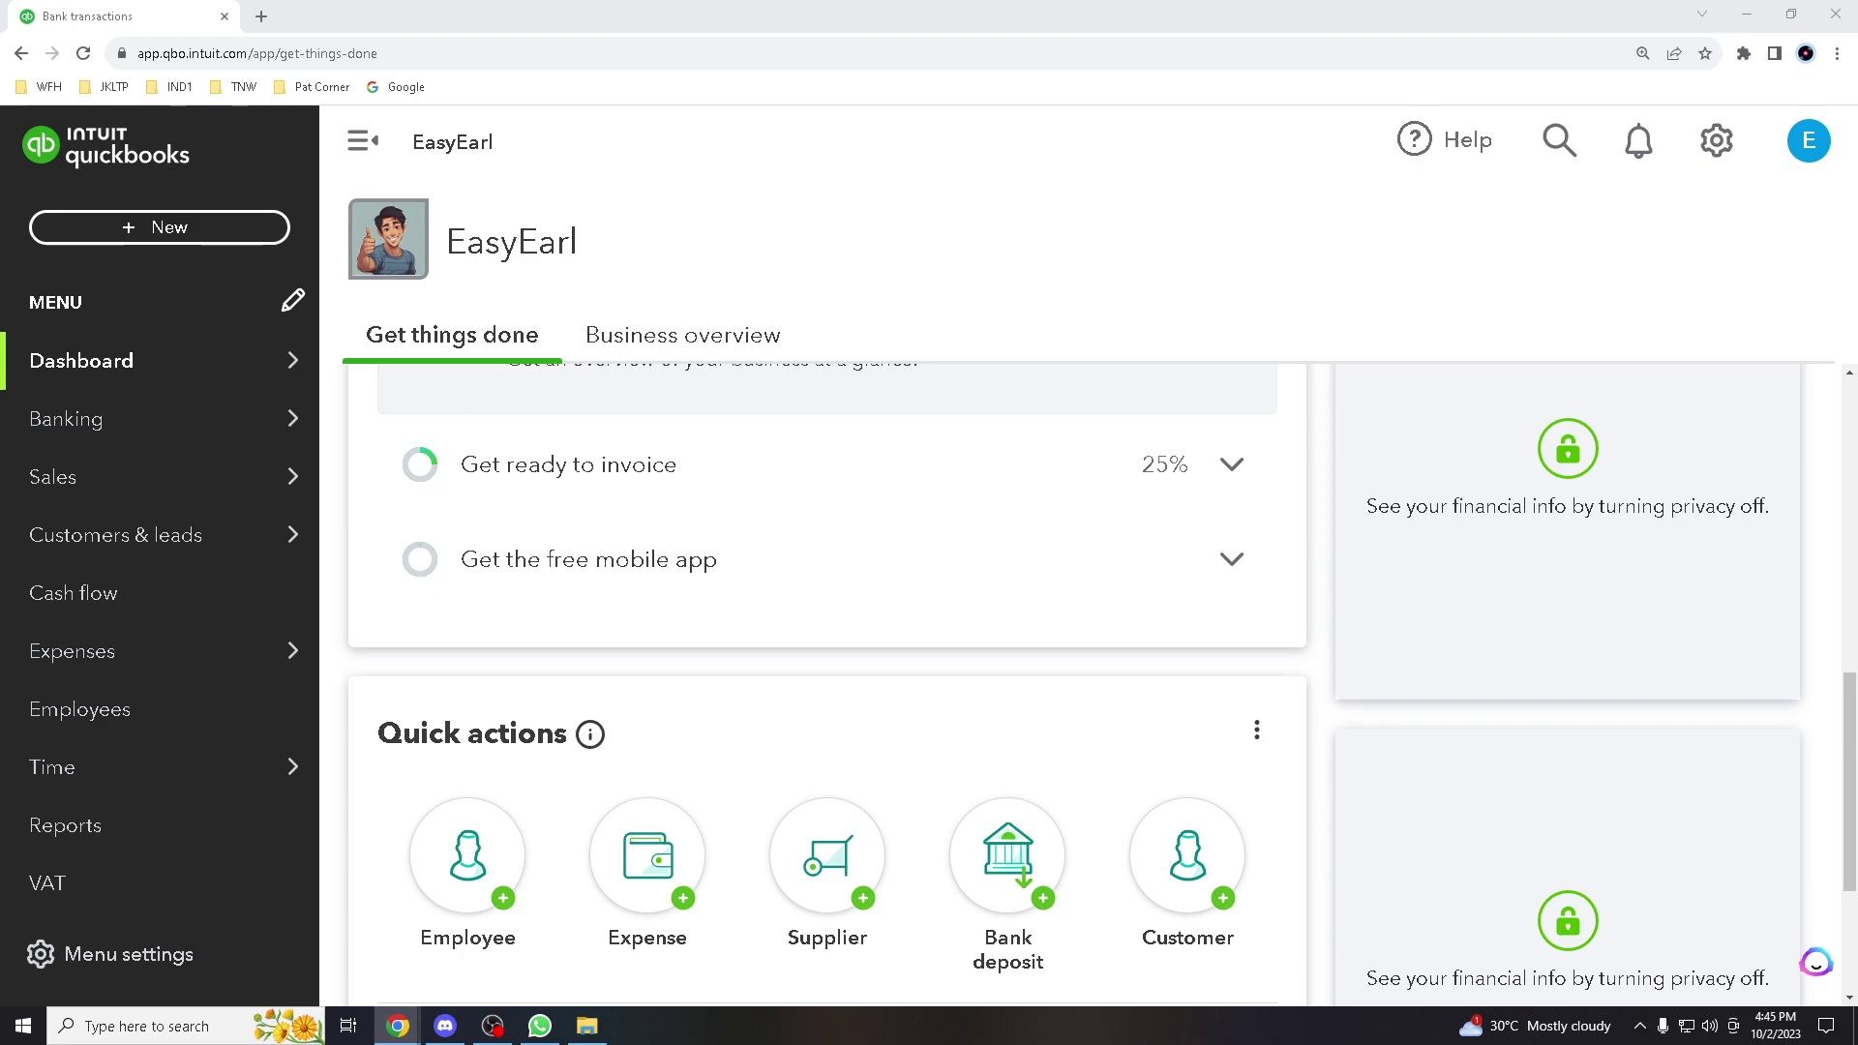
pyautogui.moveTo(161, 419)
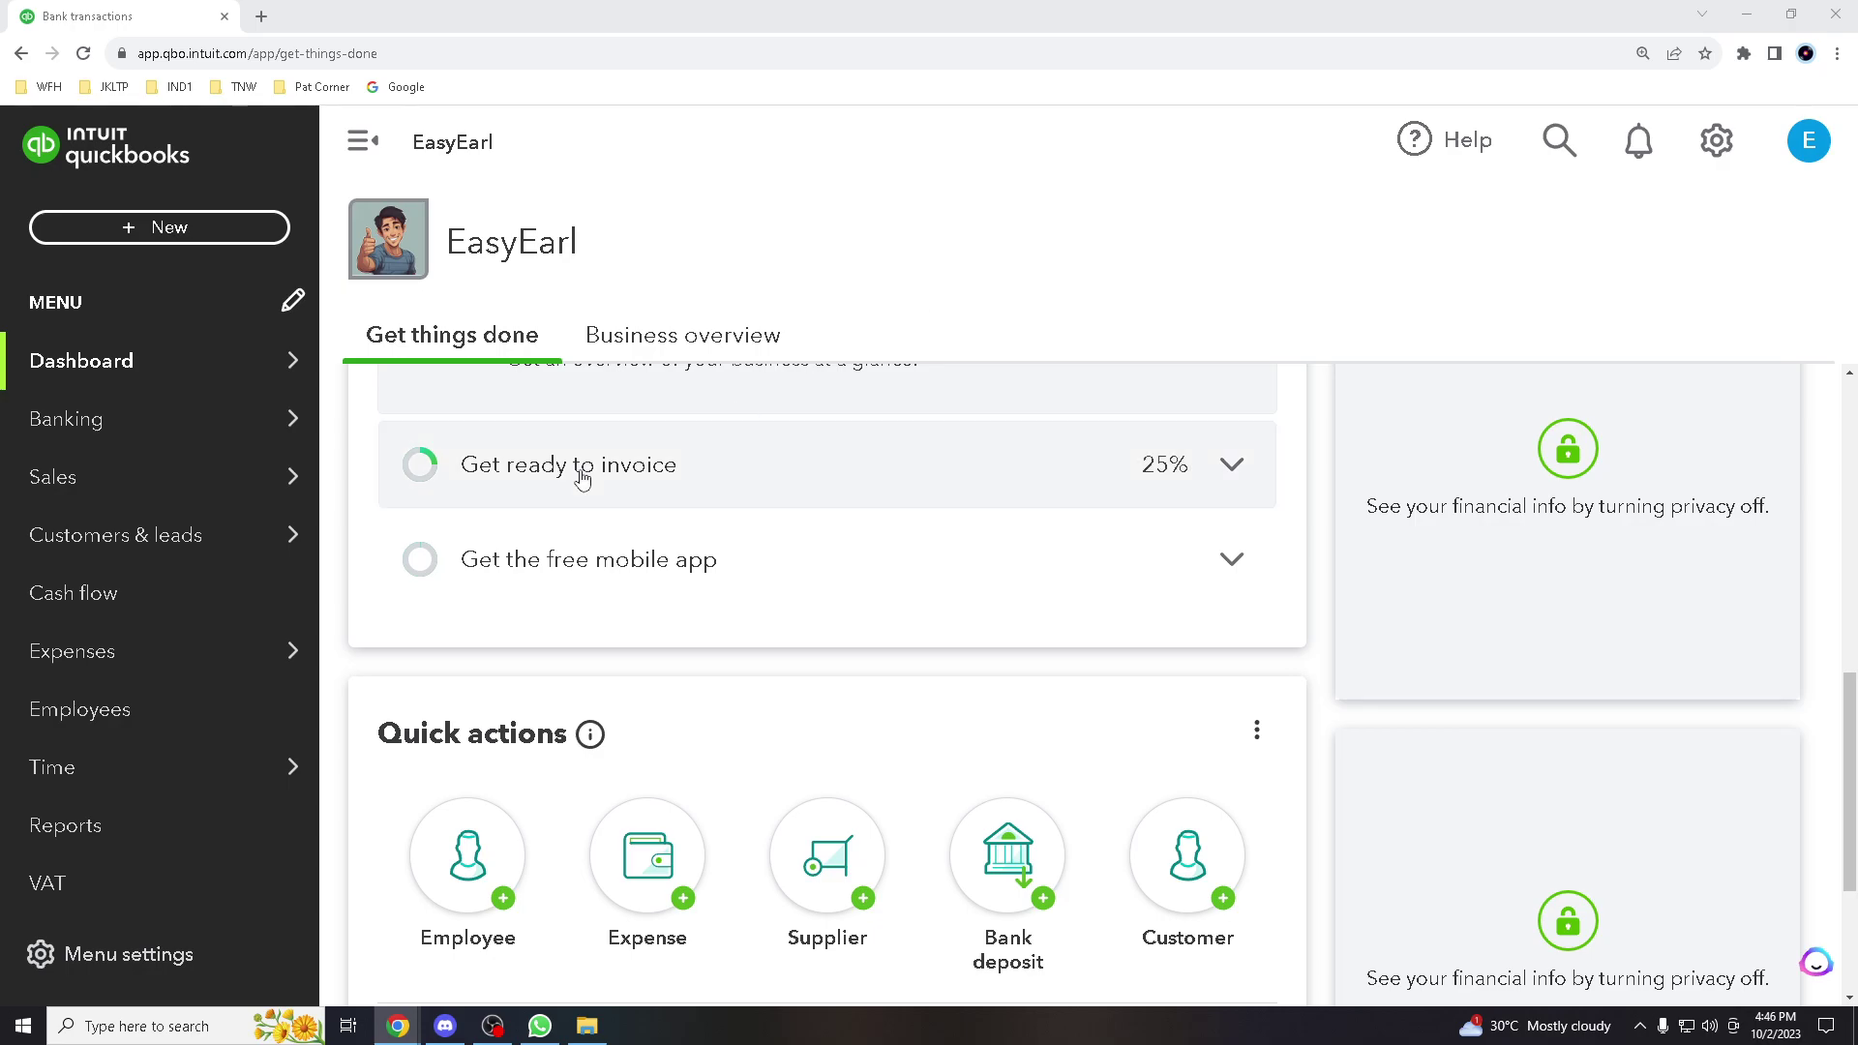
pyautogui.moveTo(88, 419)
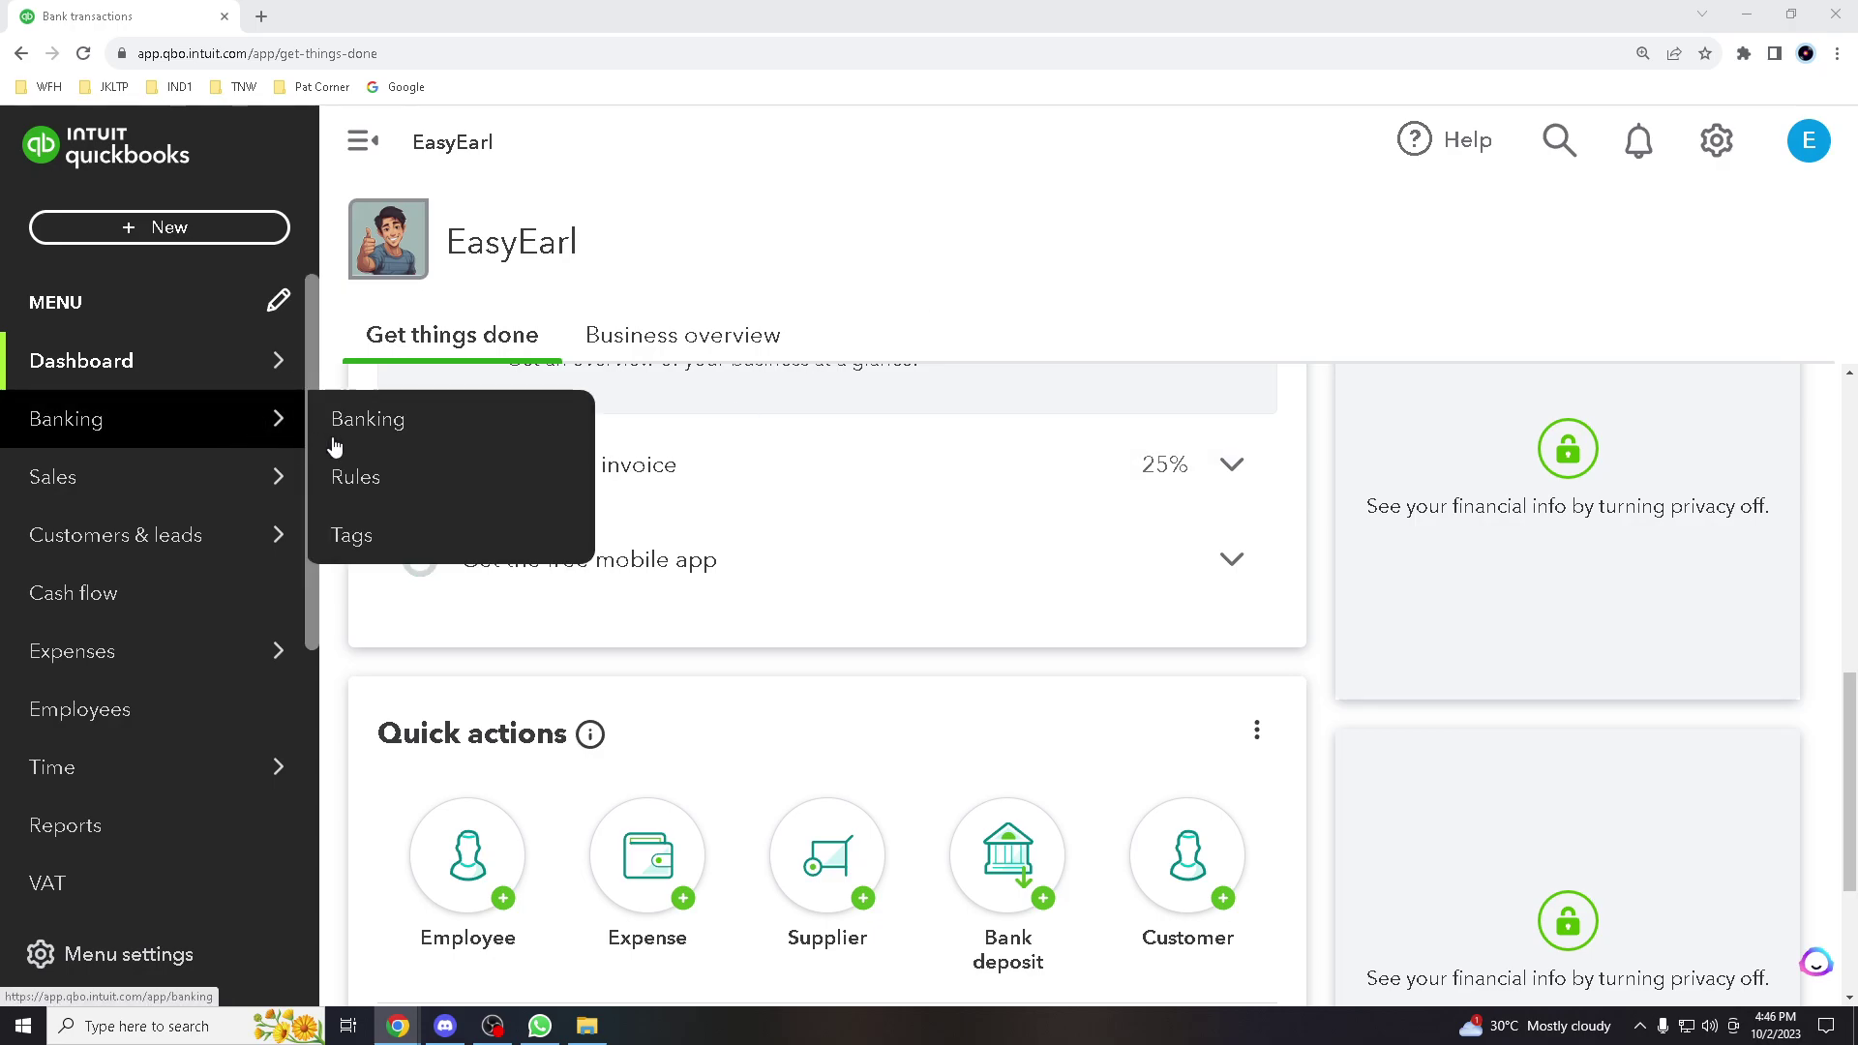
# - From the Banking page, open Upload transactions to reach the Import bank transactions screen
pyautogui.click(353, 422)
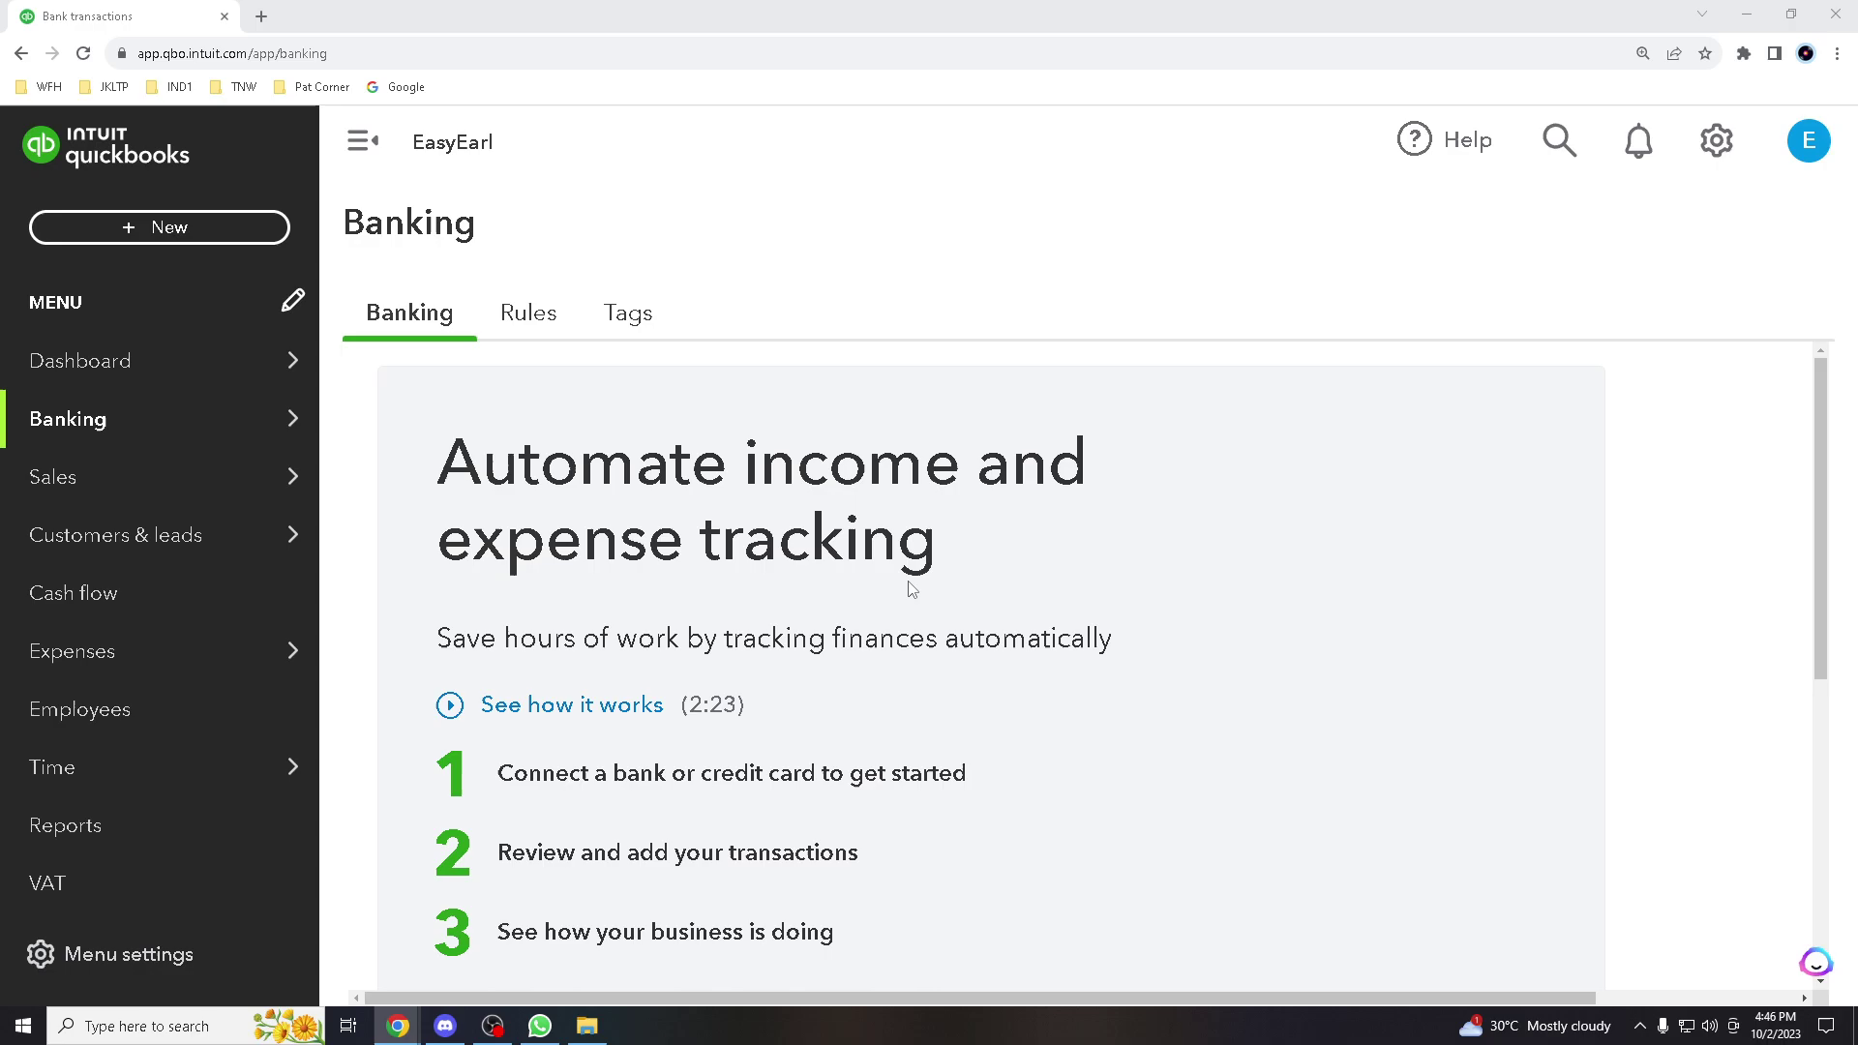
pyautogui.scroll(-2, 909, 560)
pyautogui.scroll(2, 1147, 523)
pyautogui.scroll(-2, 1195, 566)
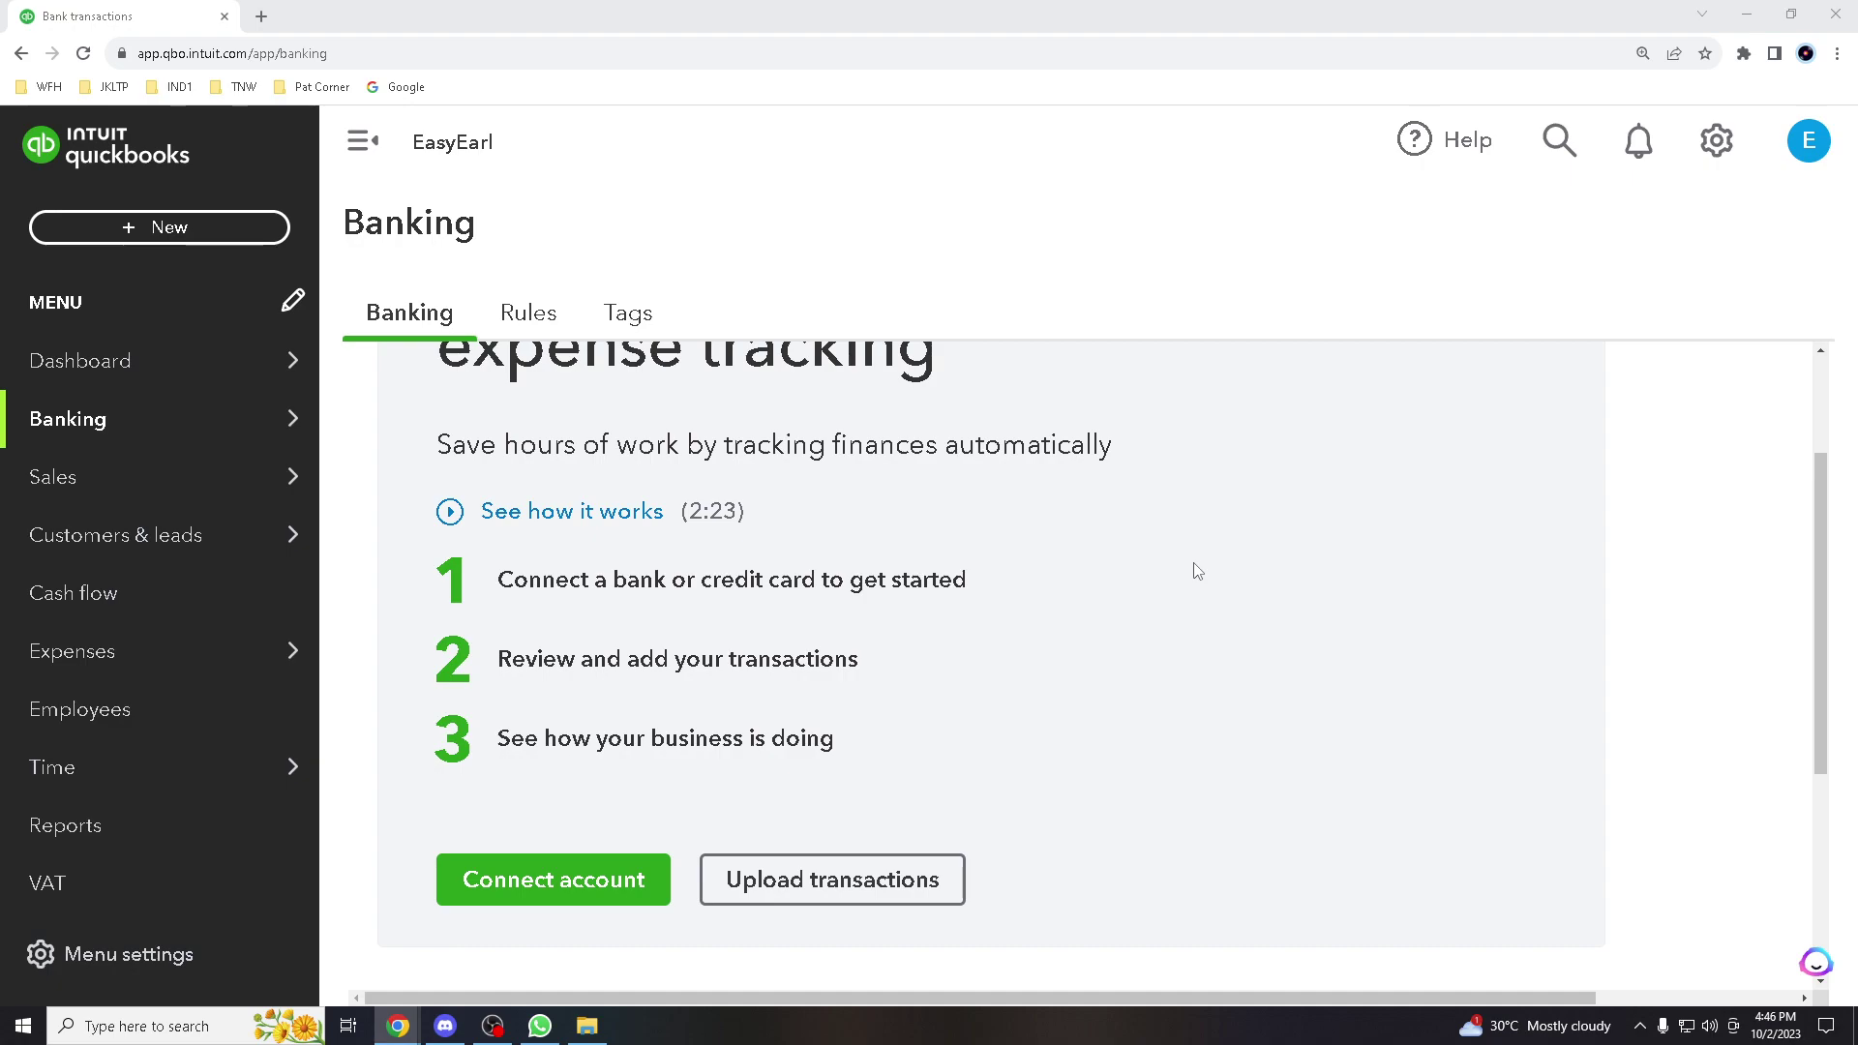
pyautogui.moveTo(627, 579); pyautogui.dragTo(689, 580)
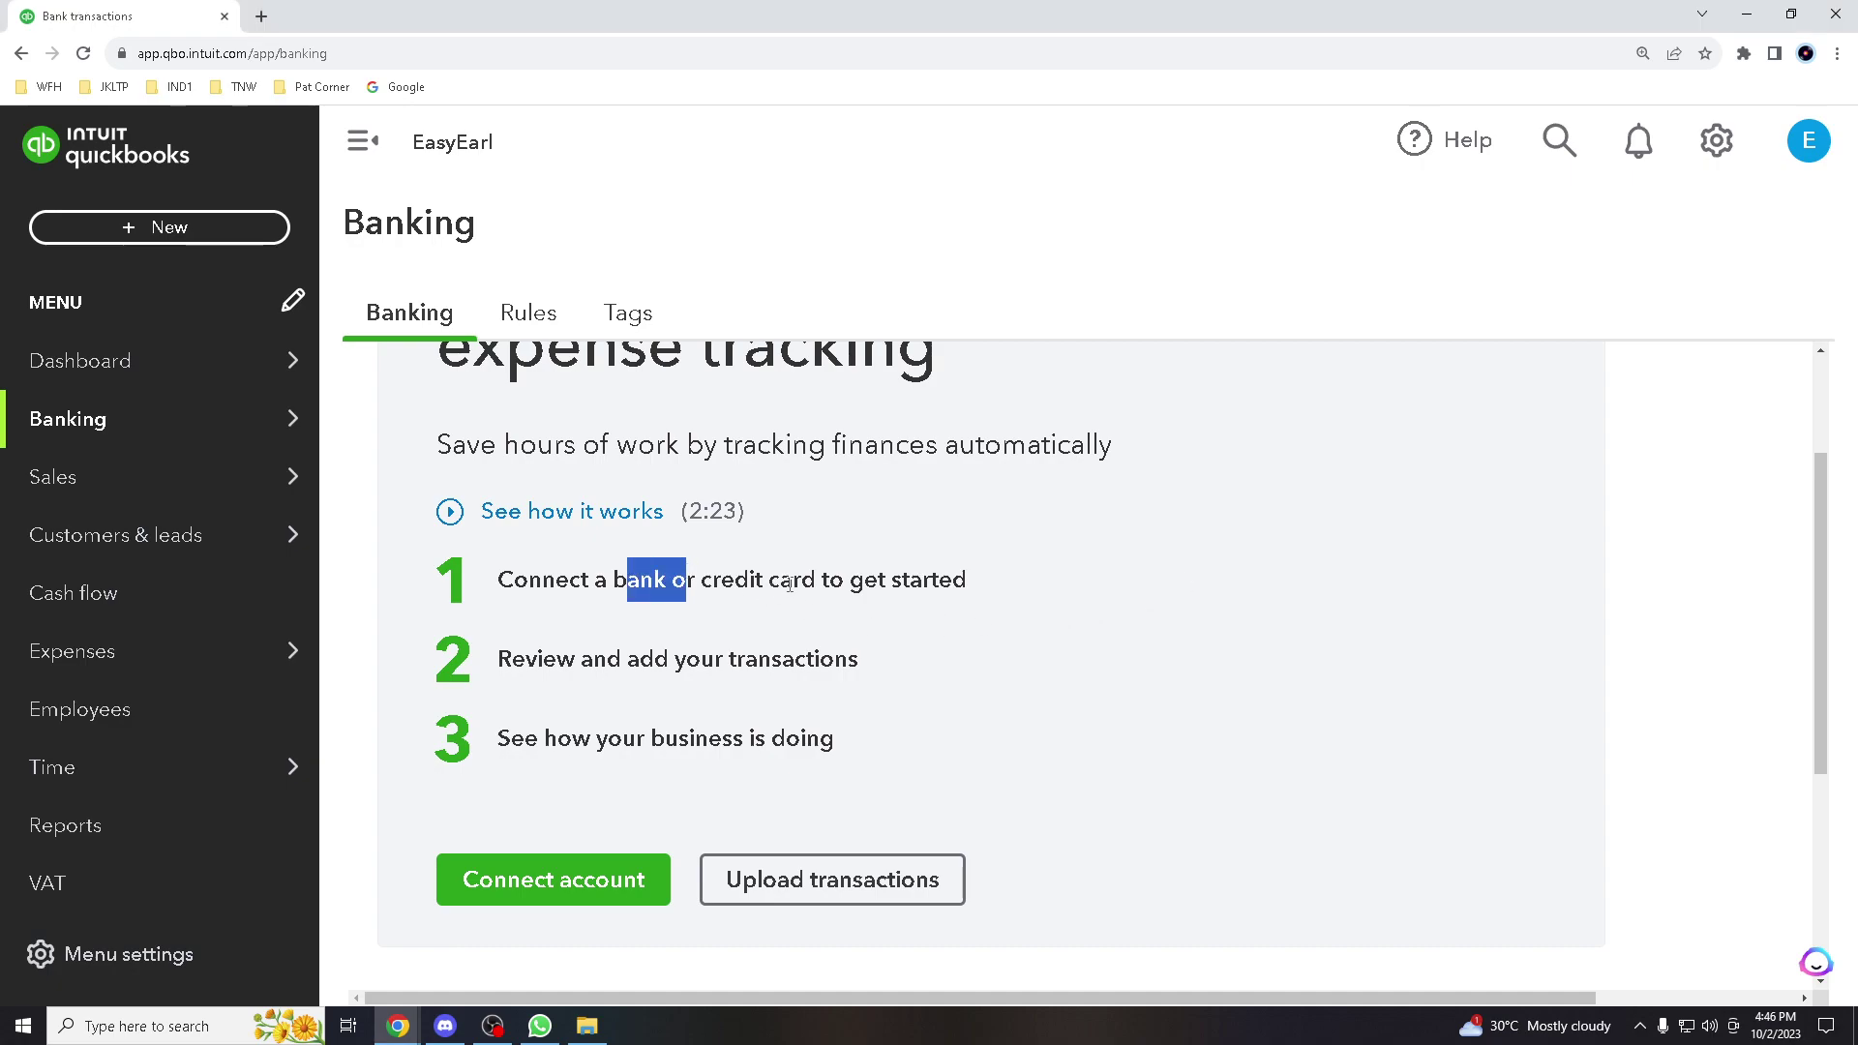
pyautogui.moveTo(848, 580); pyautogui.dragTo(952, 580)
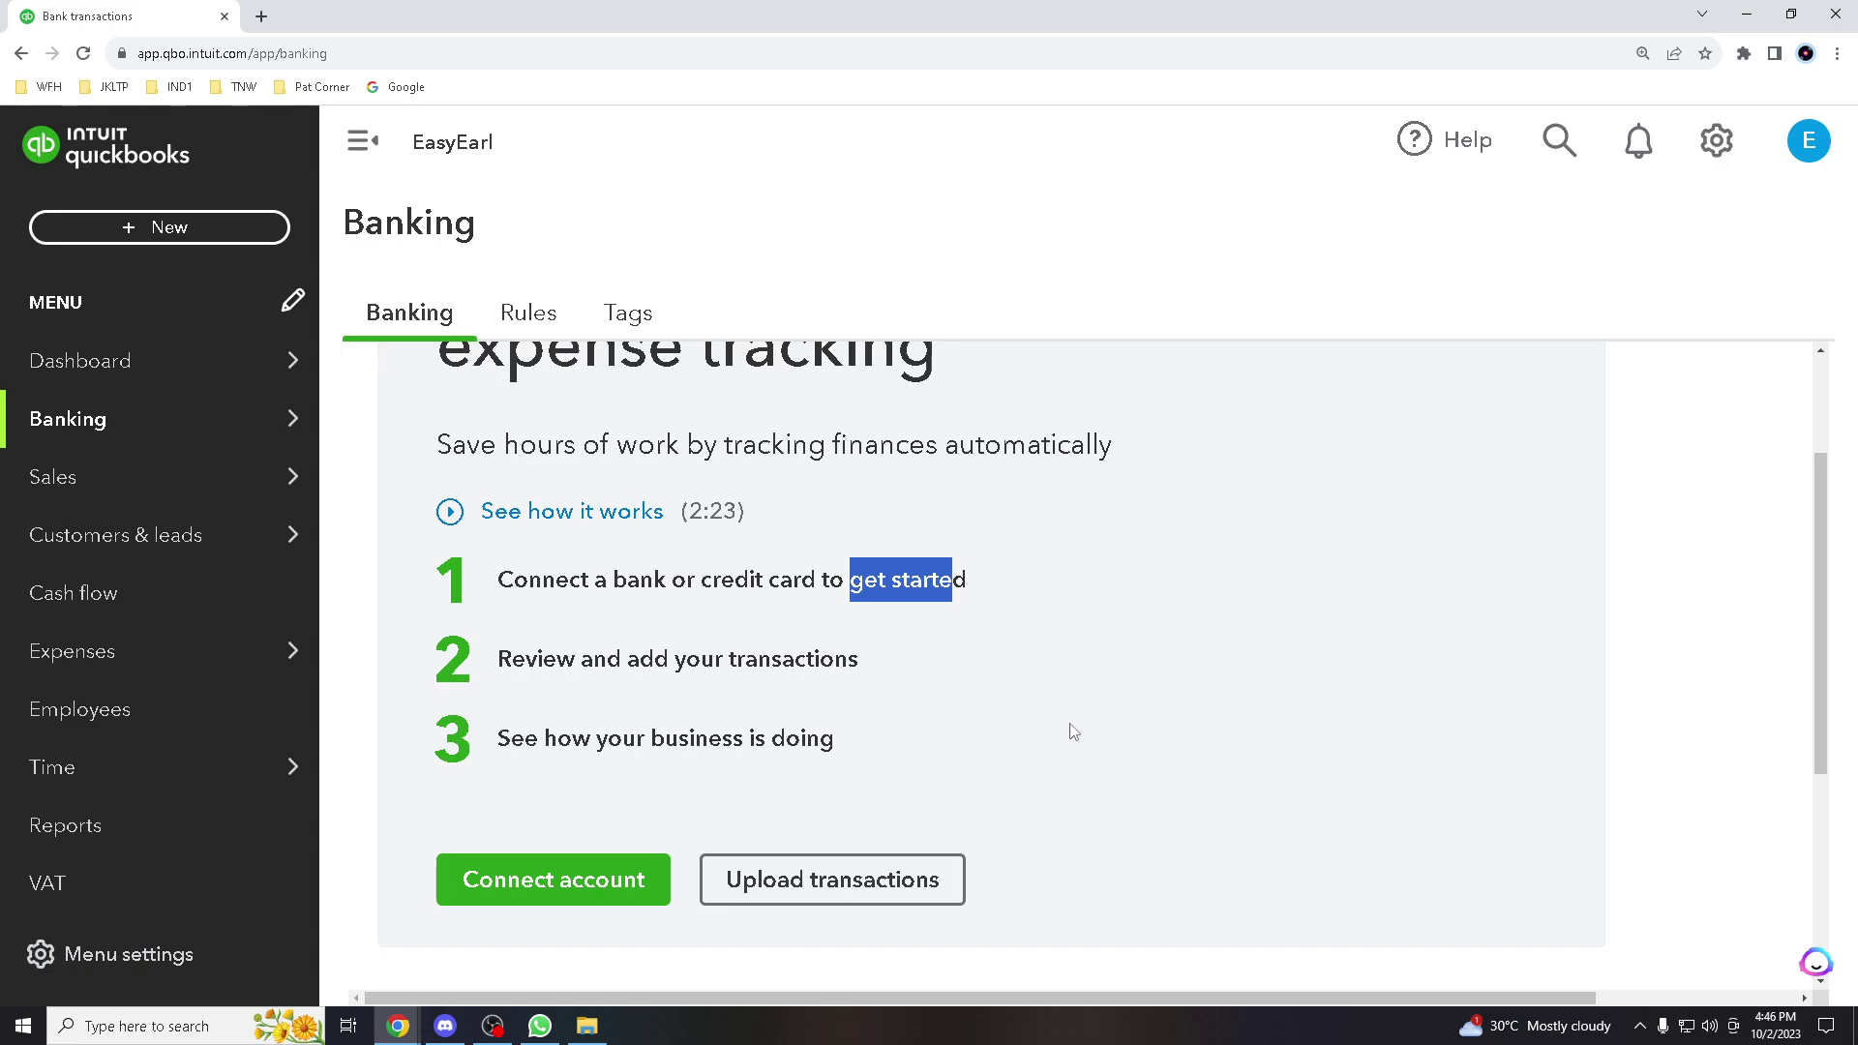
pyautogui.hotkey('alt', 'Tab')
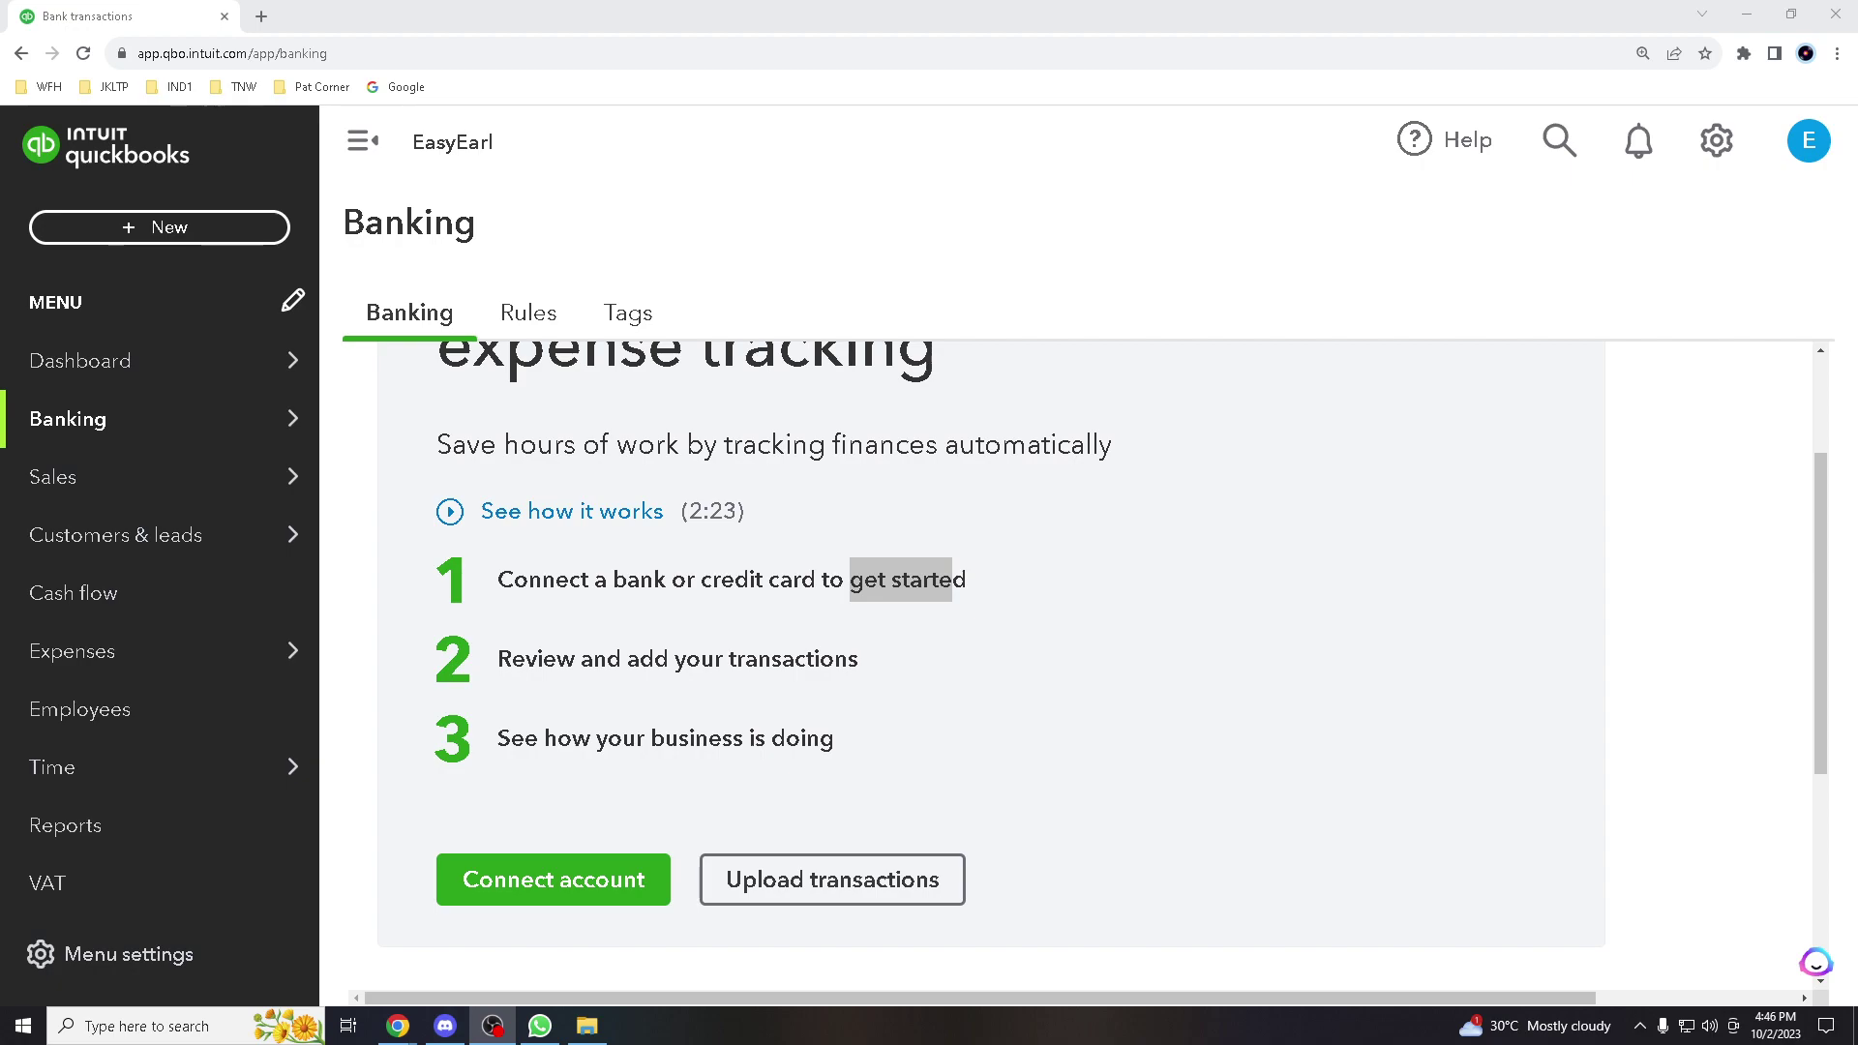
pyautogui.hotkey('alt', 'Tab')
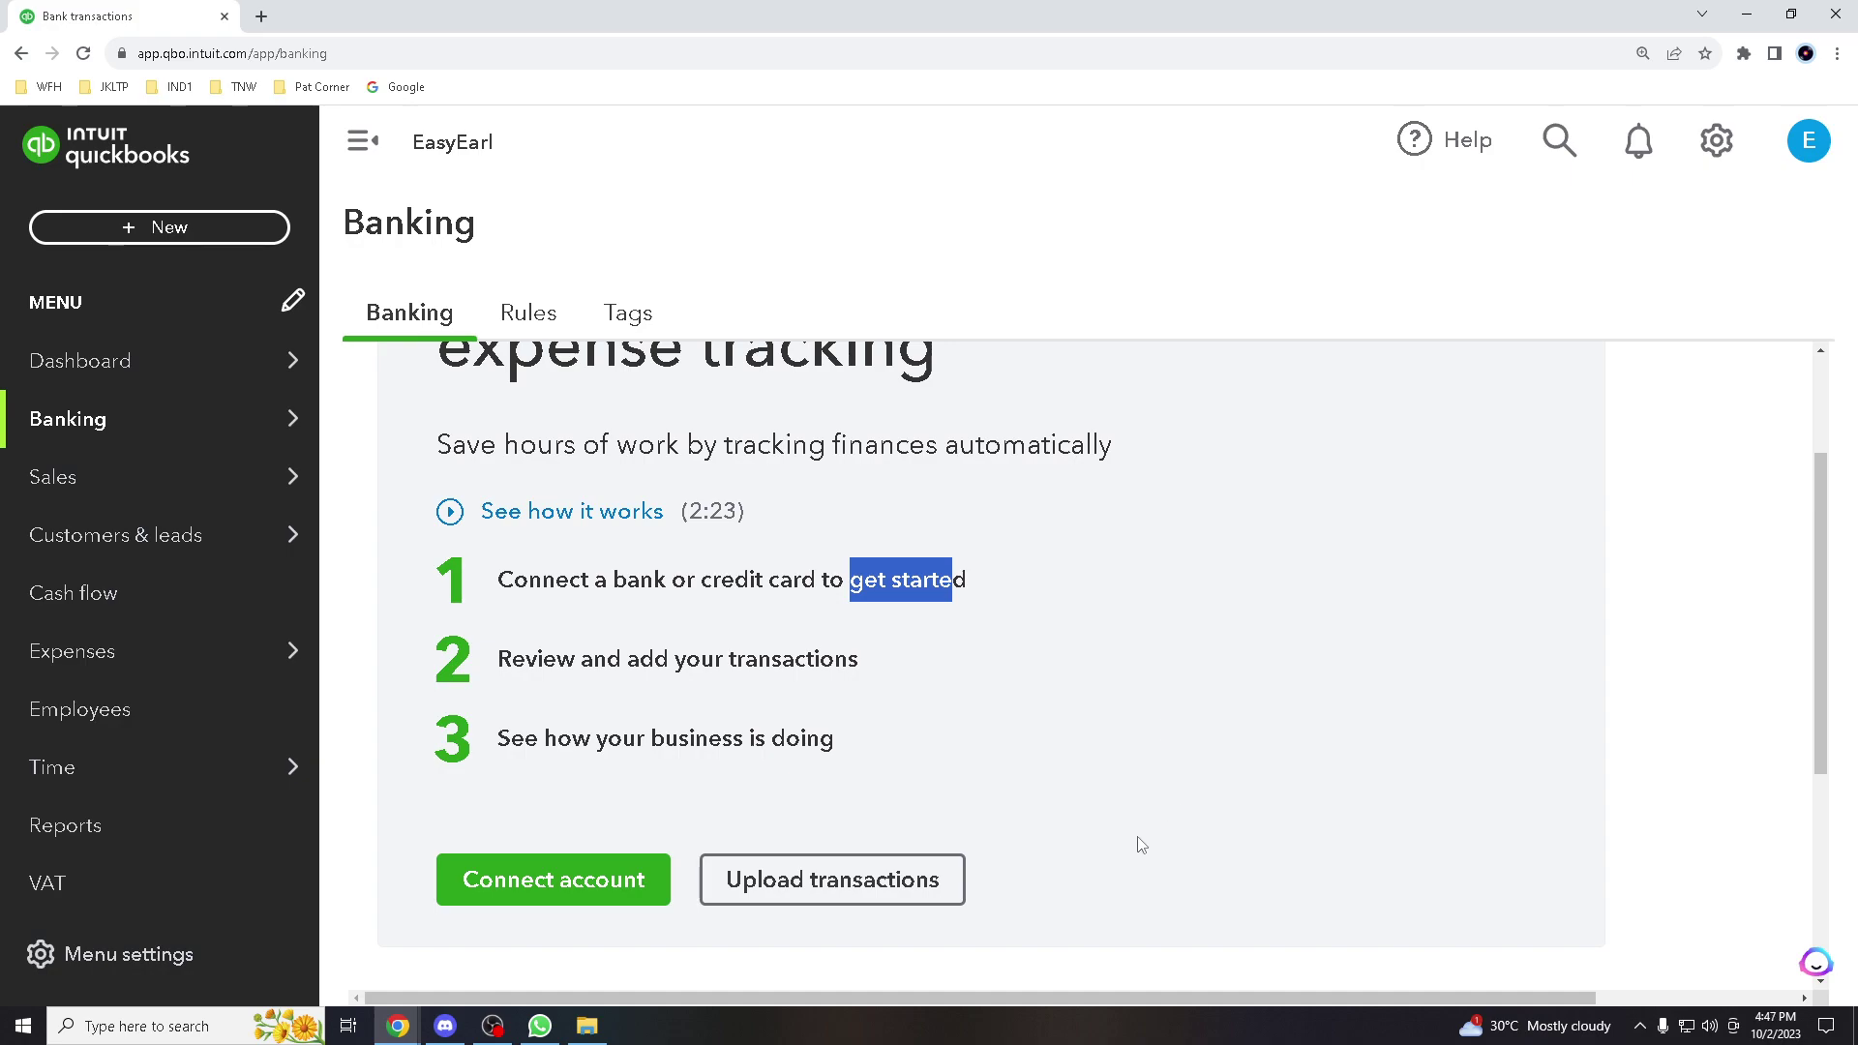
pyautogui.click(944, 883)
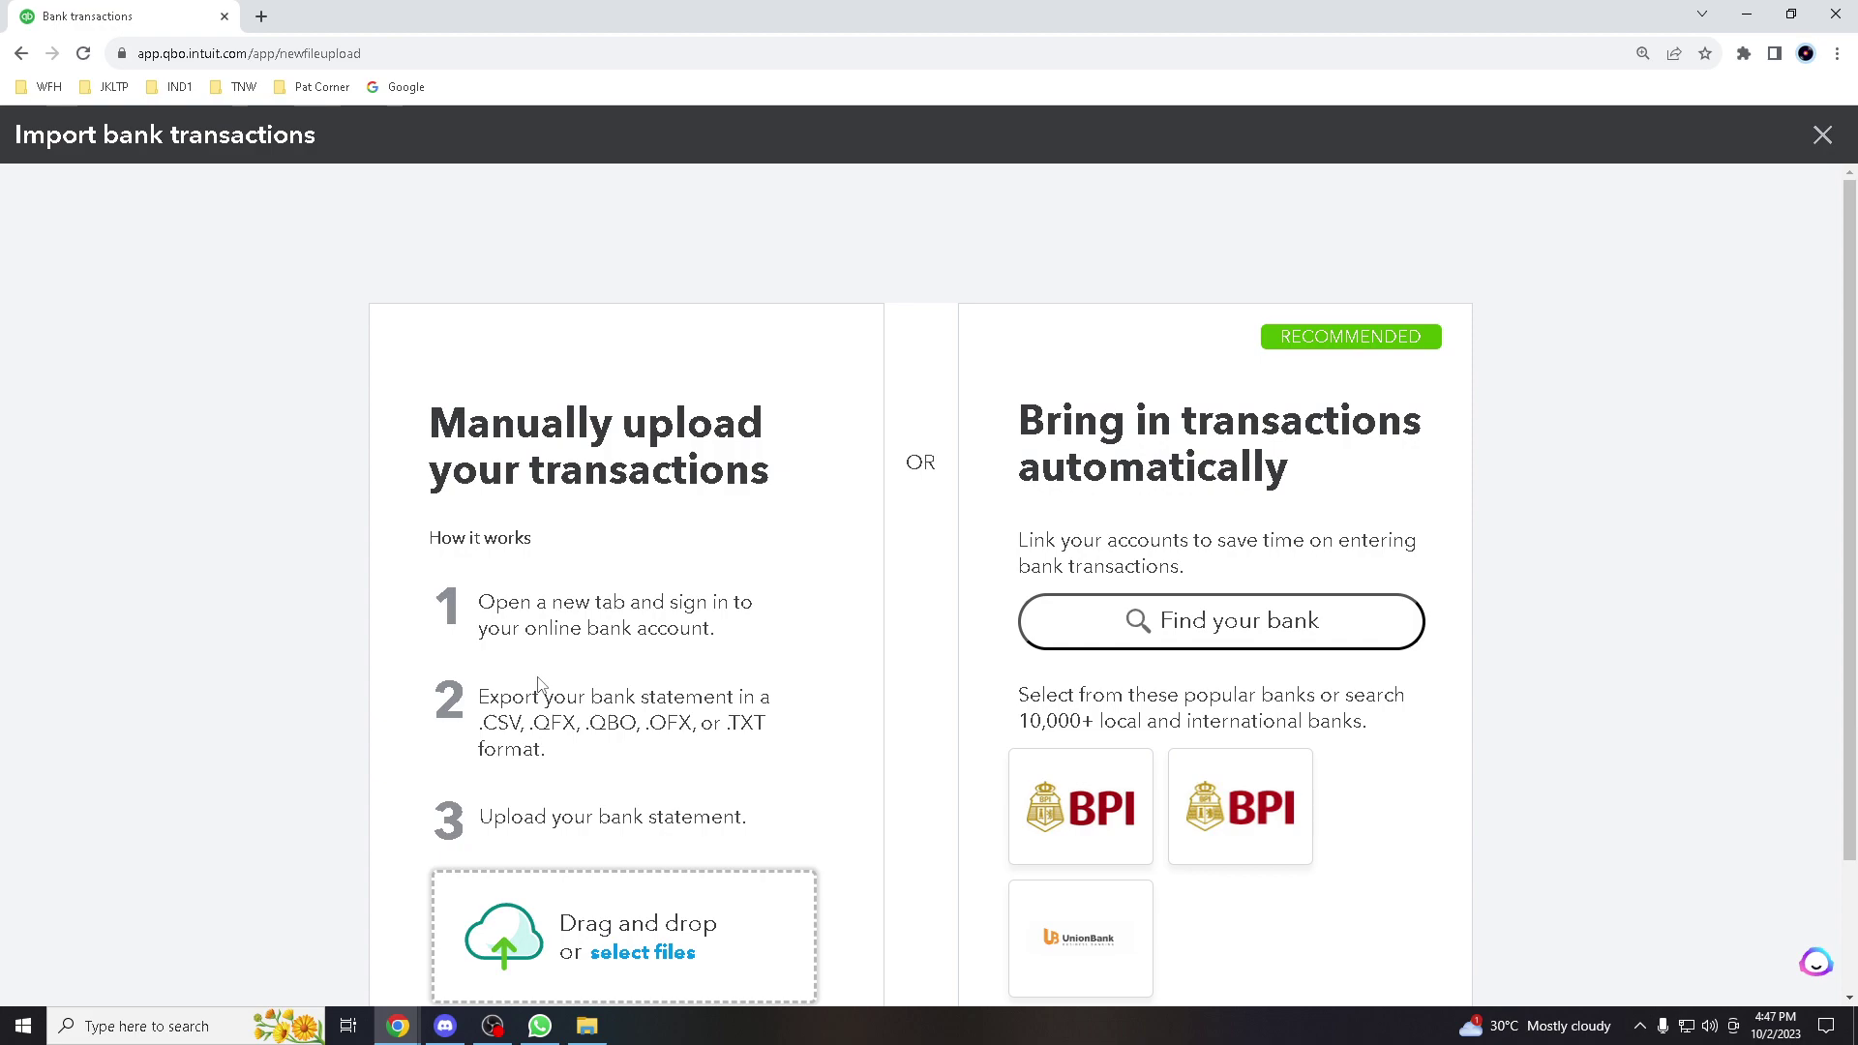
pyautogui.scroll(-2, 540, 682)
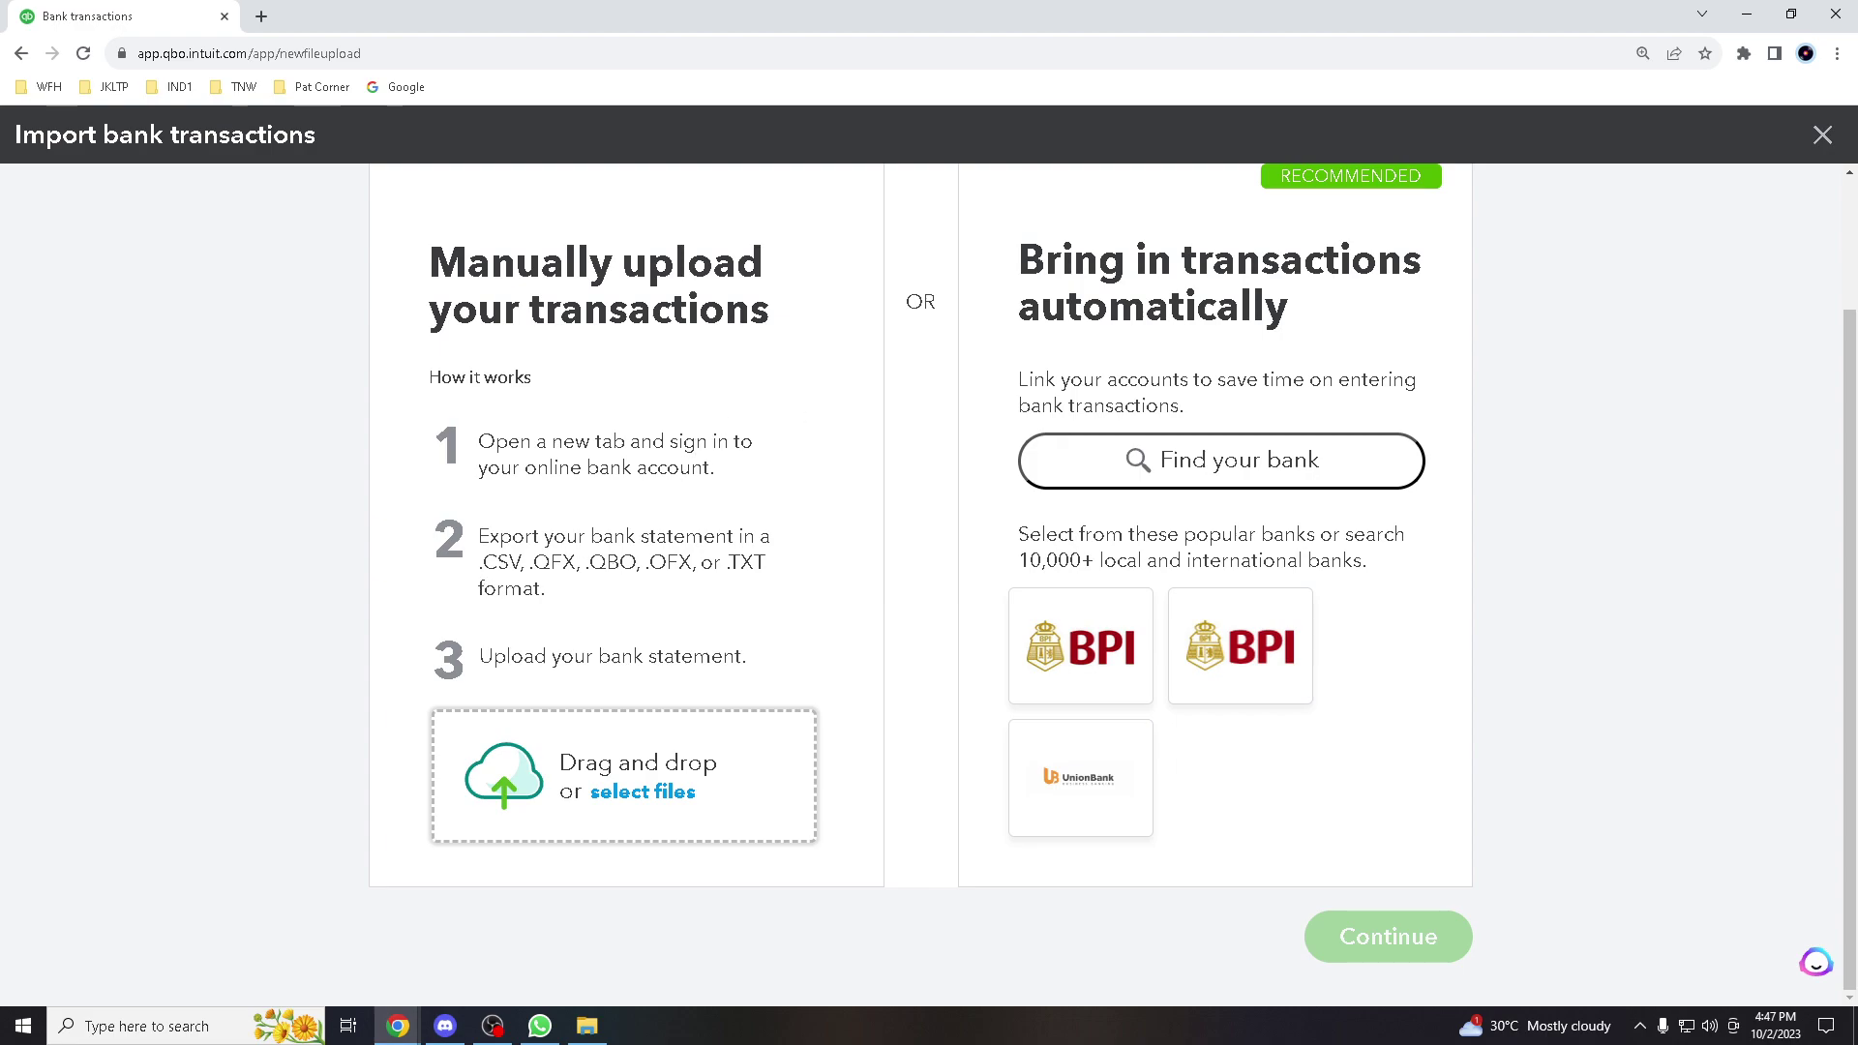
# - Close the Import bank transactions screen, reopening and closing it once, then open Manage connections
pyautogui.click(1822, 135)
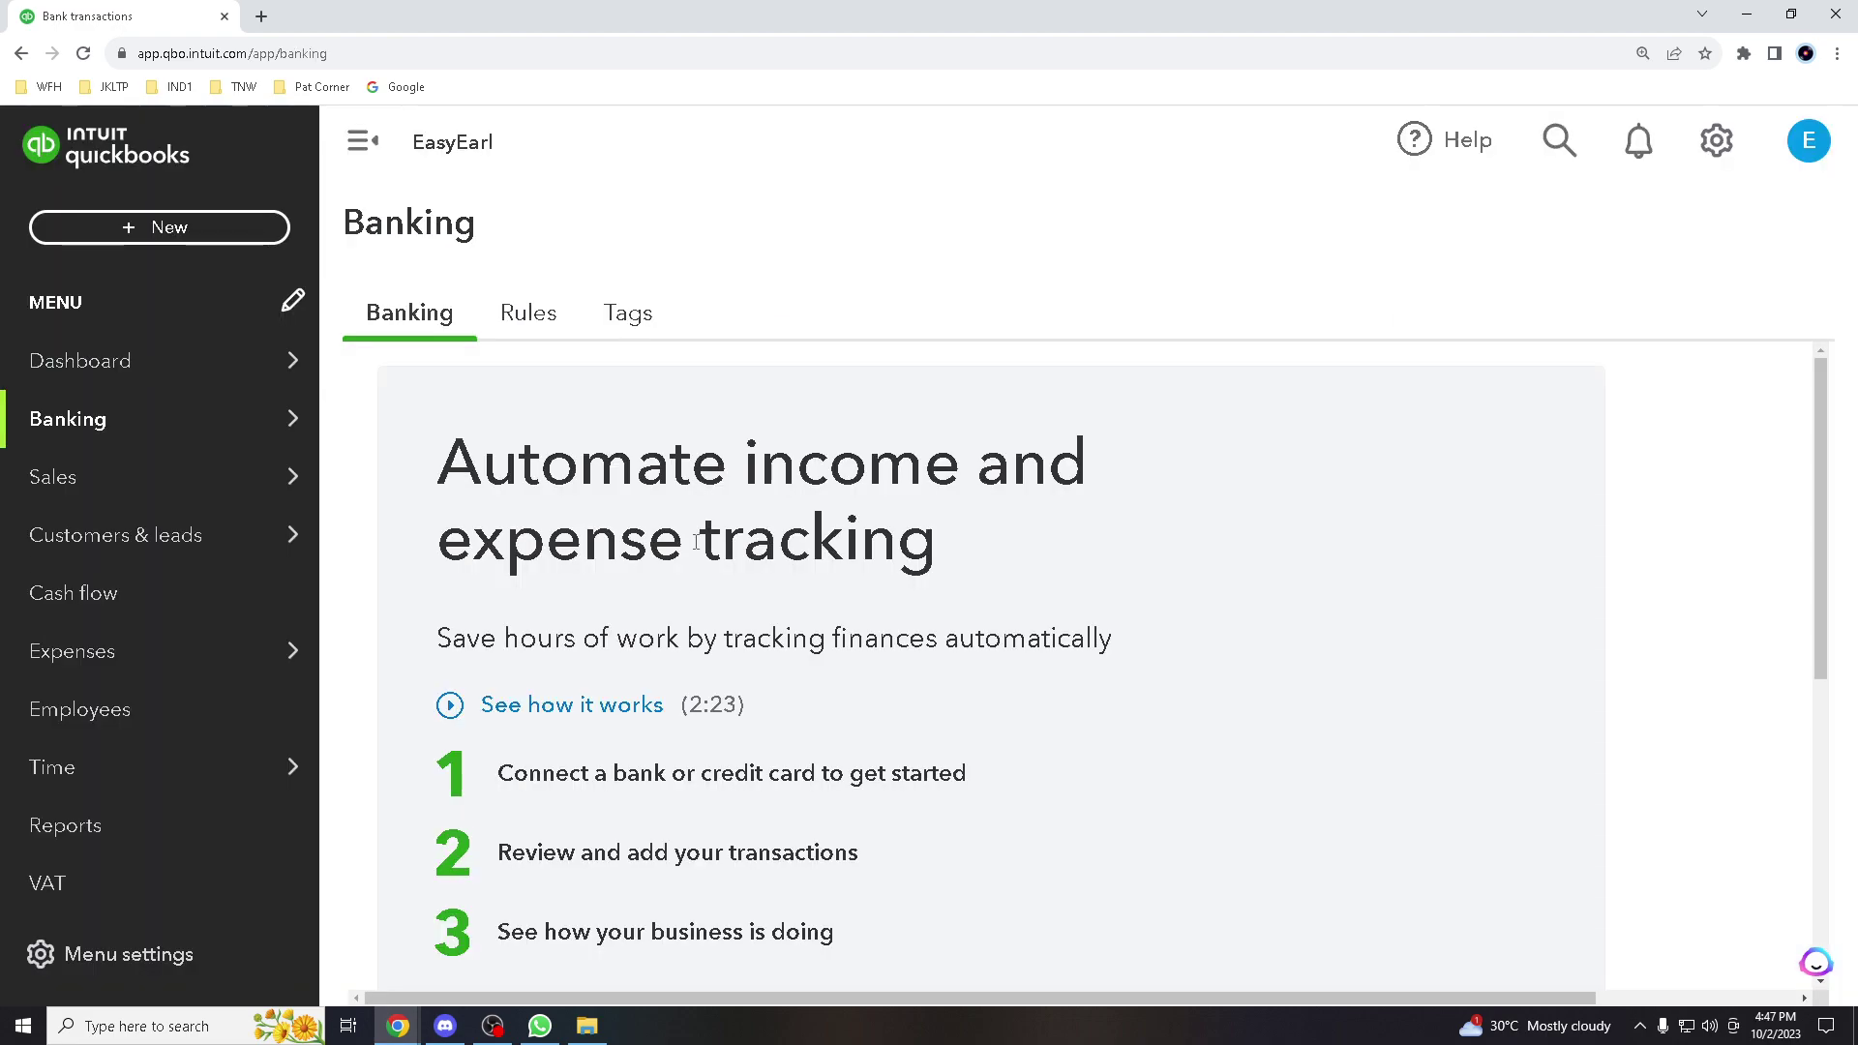
pyautogui.scroll(-2, 632, 710)
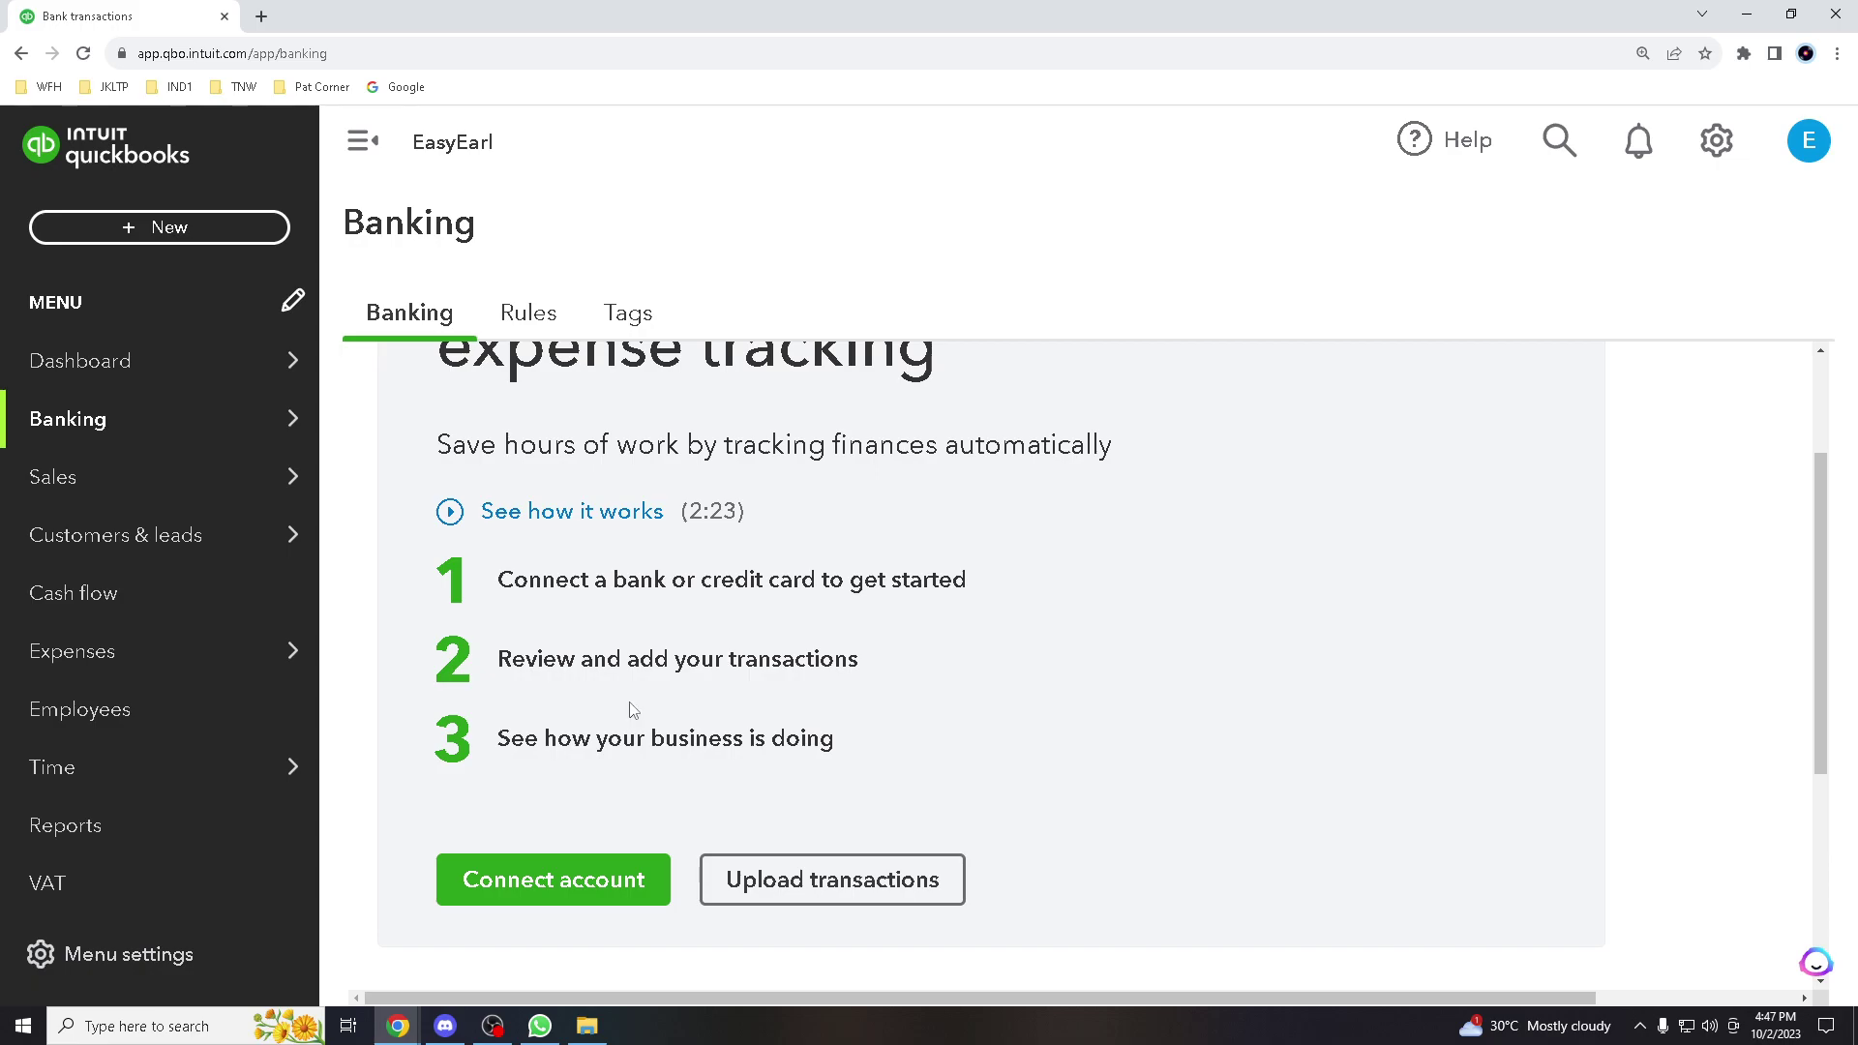
pyautogui.scroll(2, 631, 711)
pyautogui.scroll(-4, 632, 726)
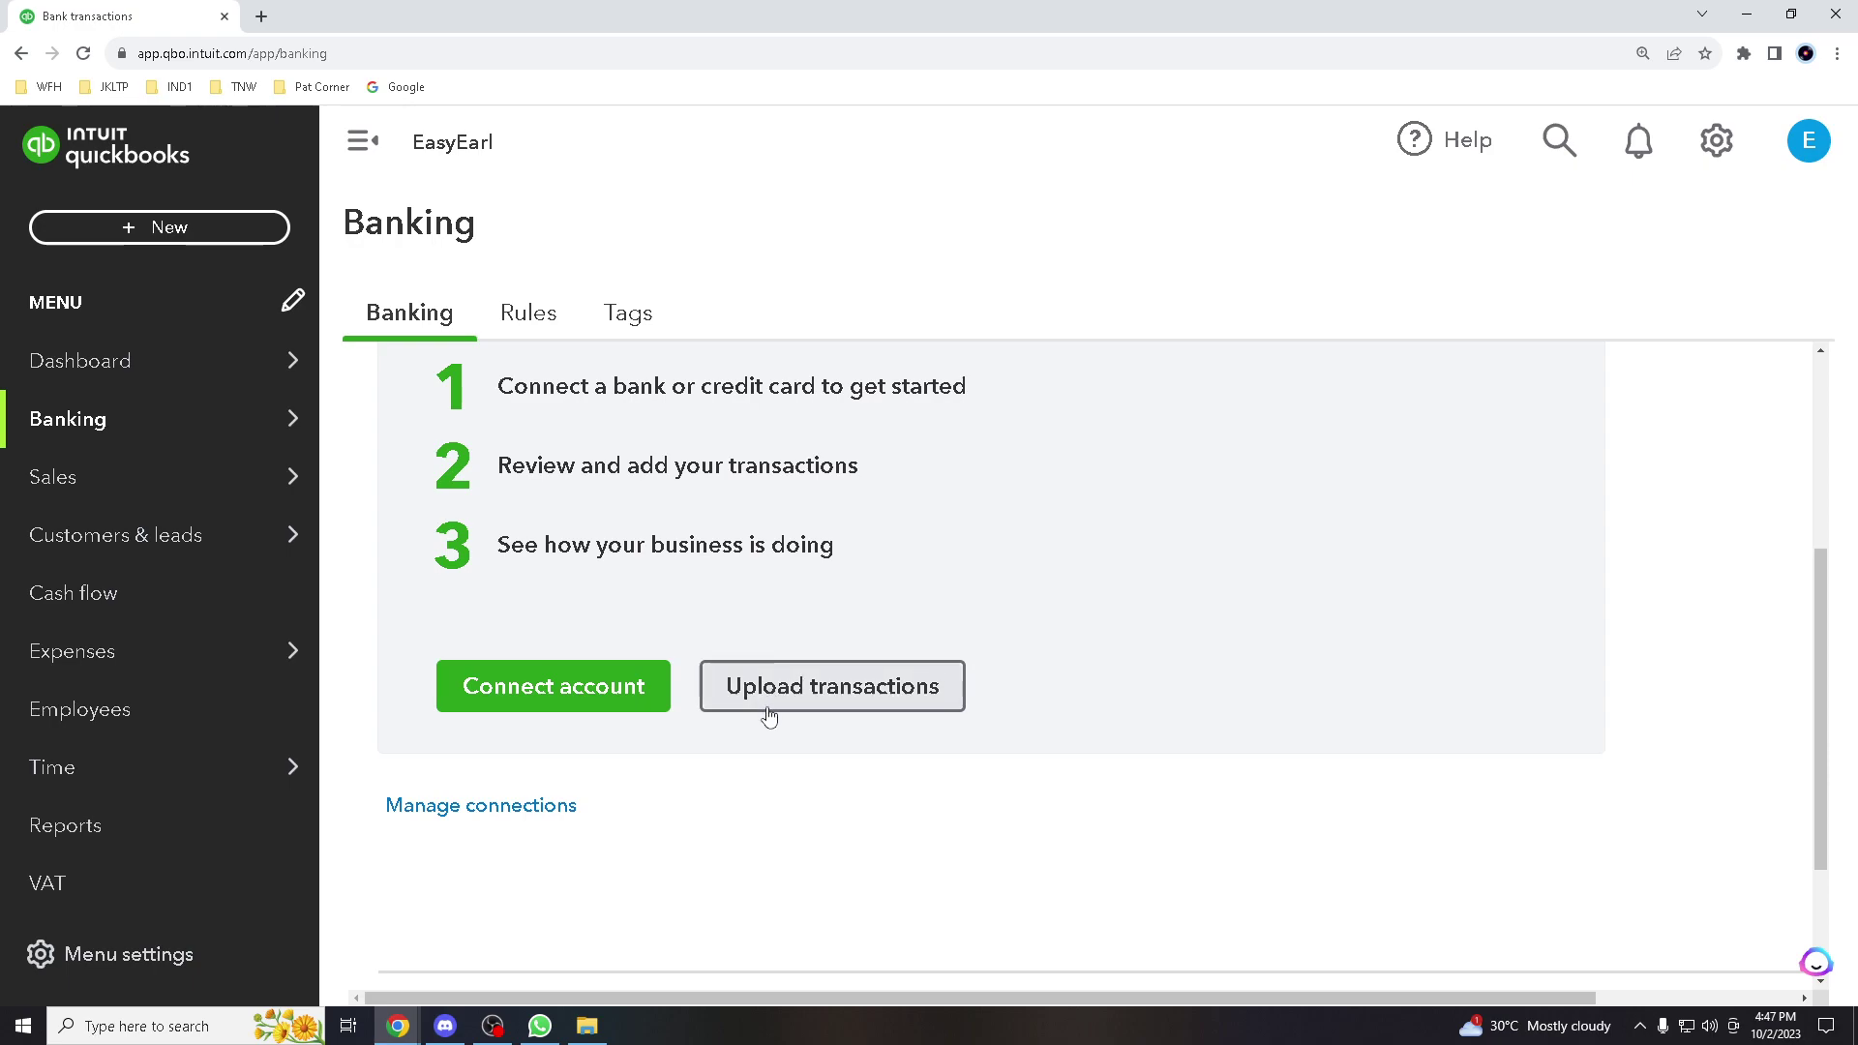
pyautogui.click(841, 710)
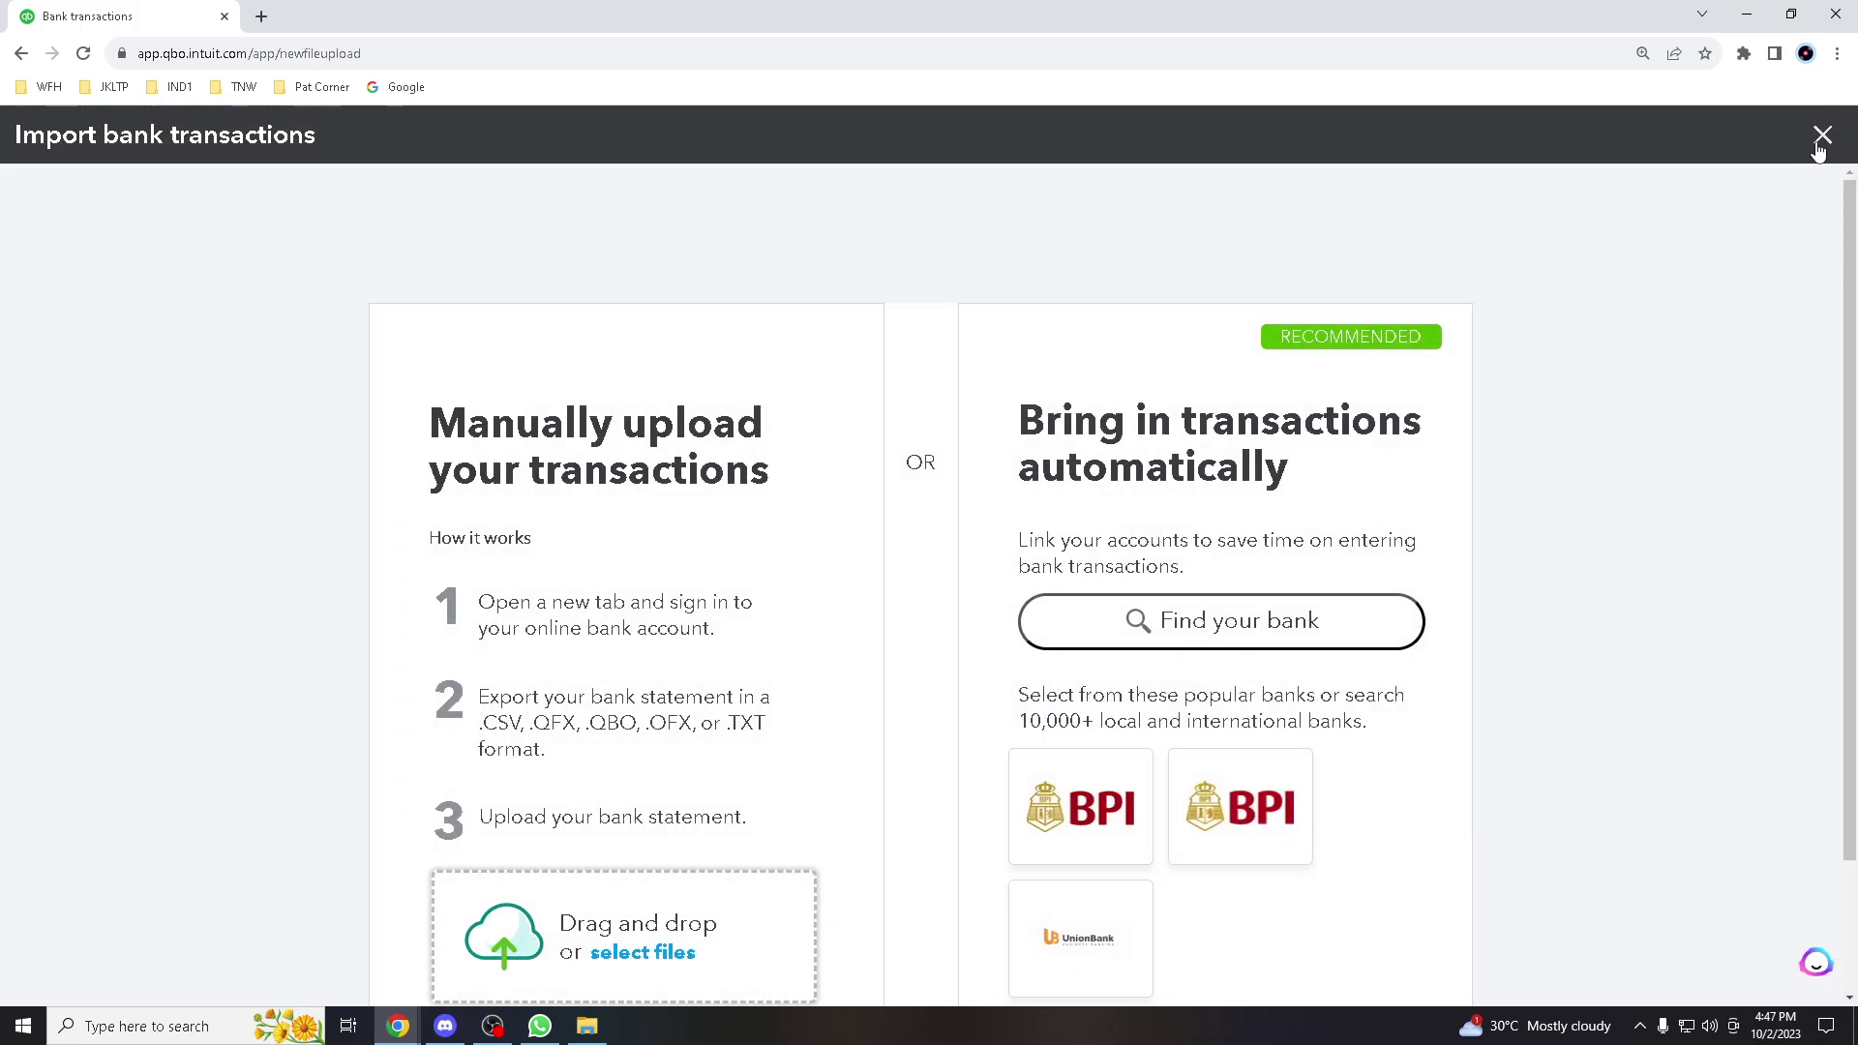
pyautogui.click(1822, 133)
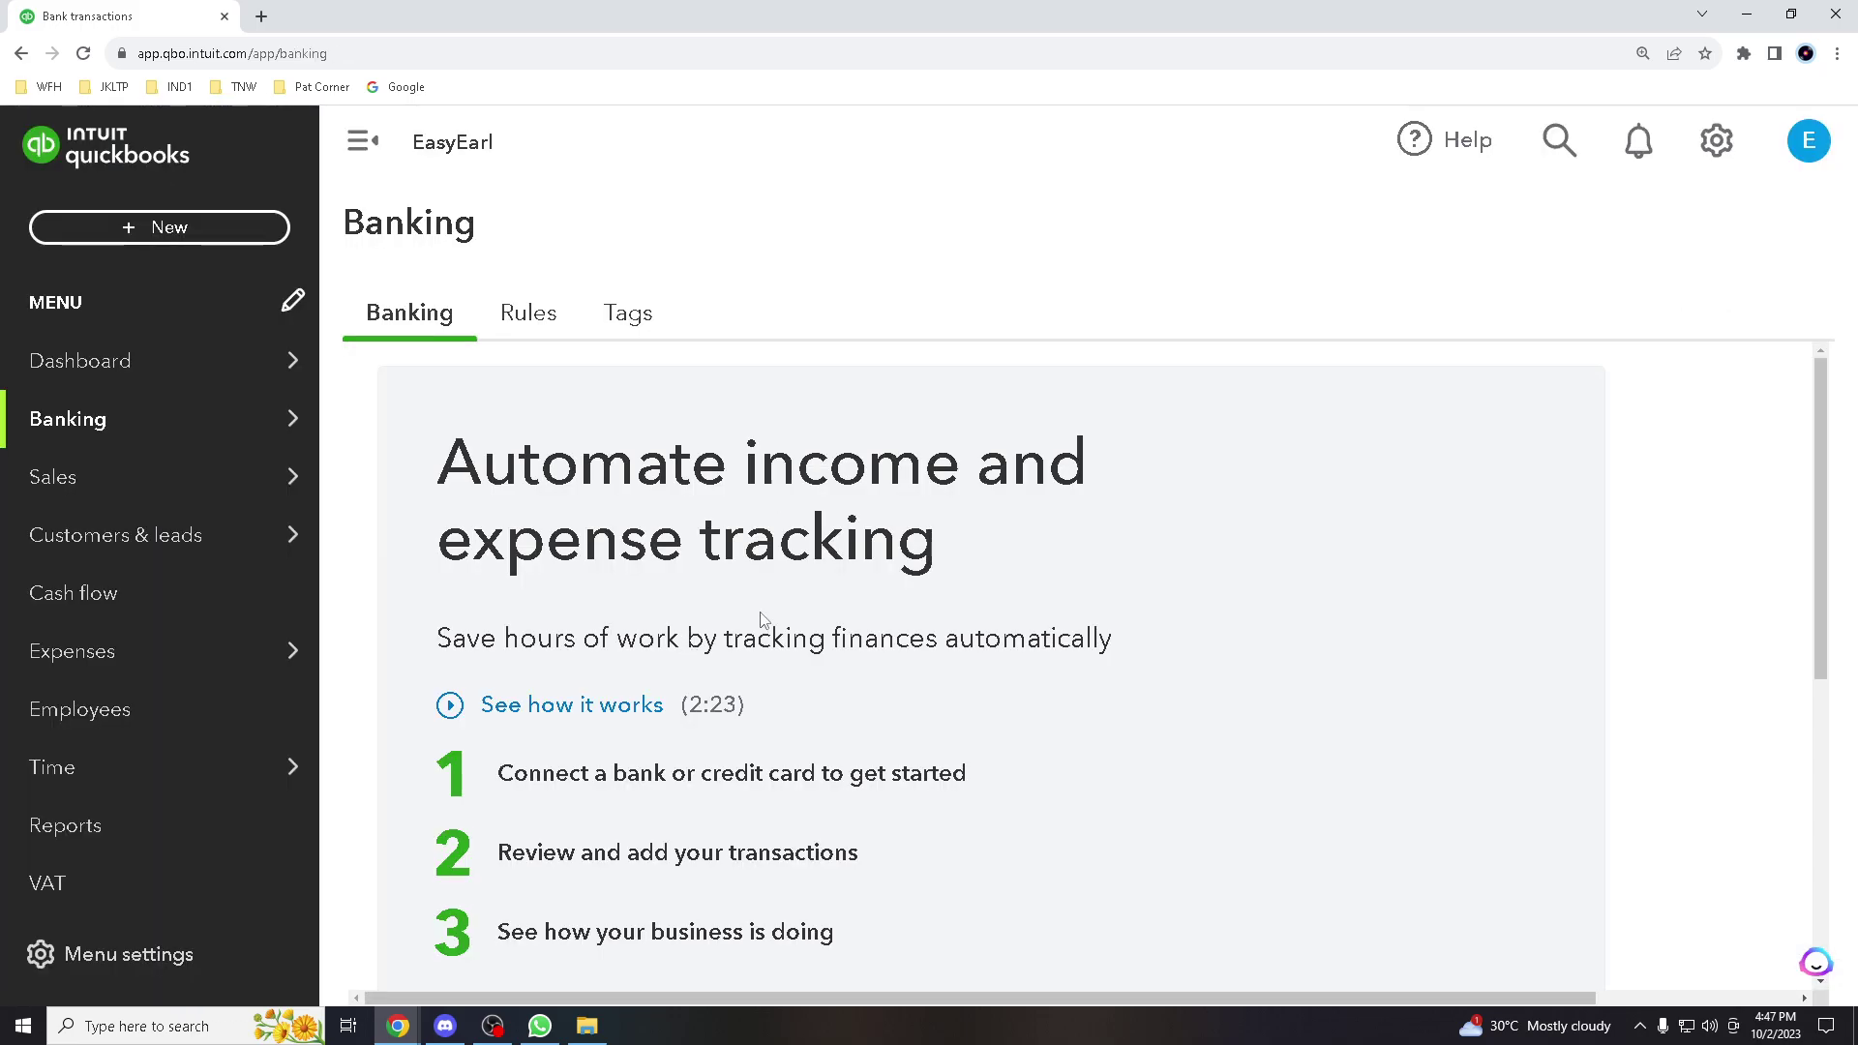
pyautogui.scroll(-2, 727, 674)
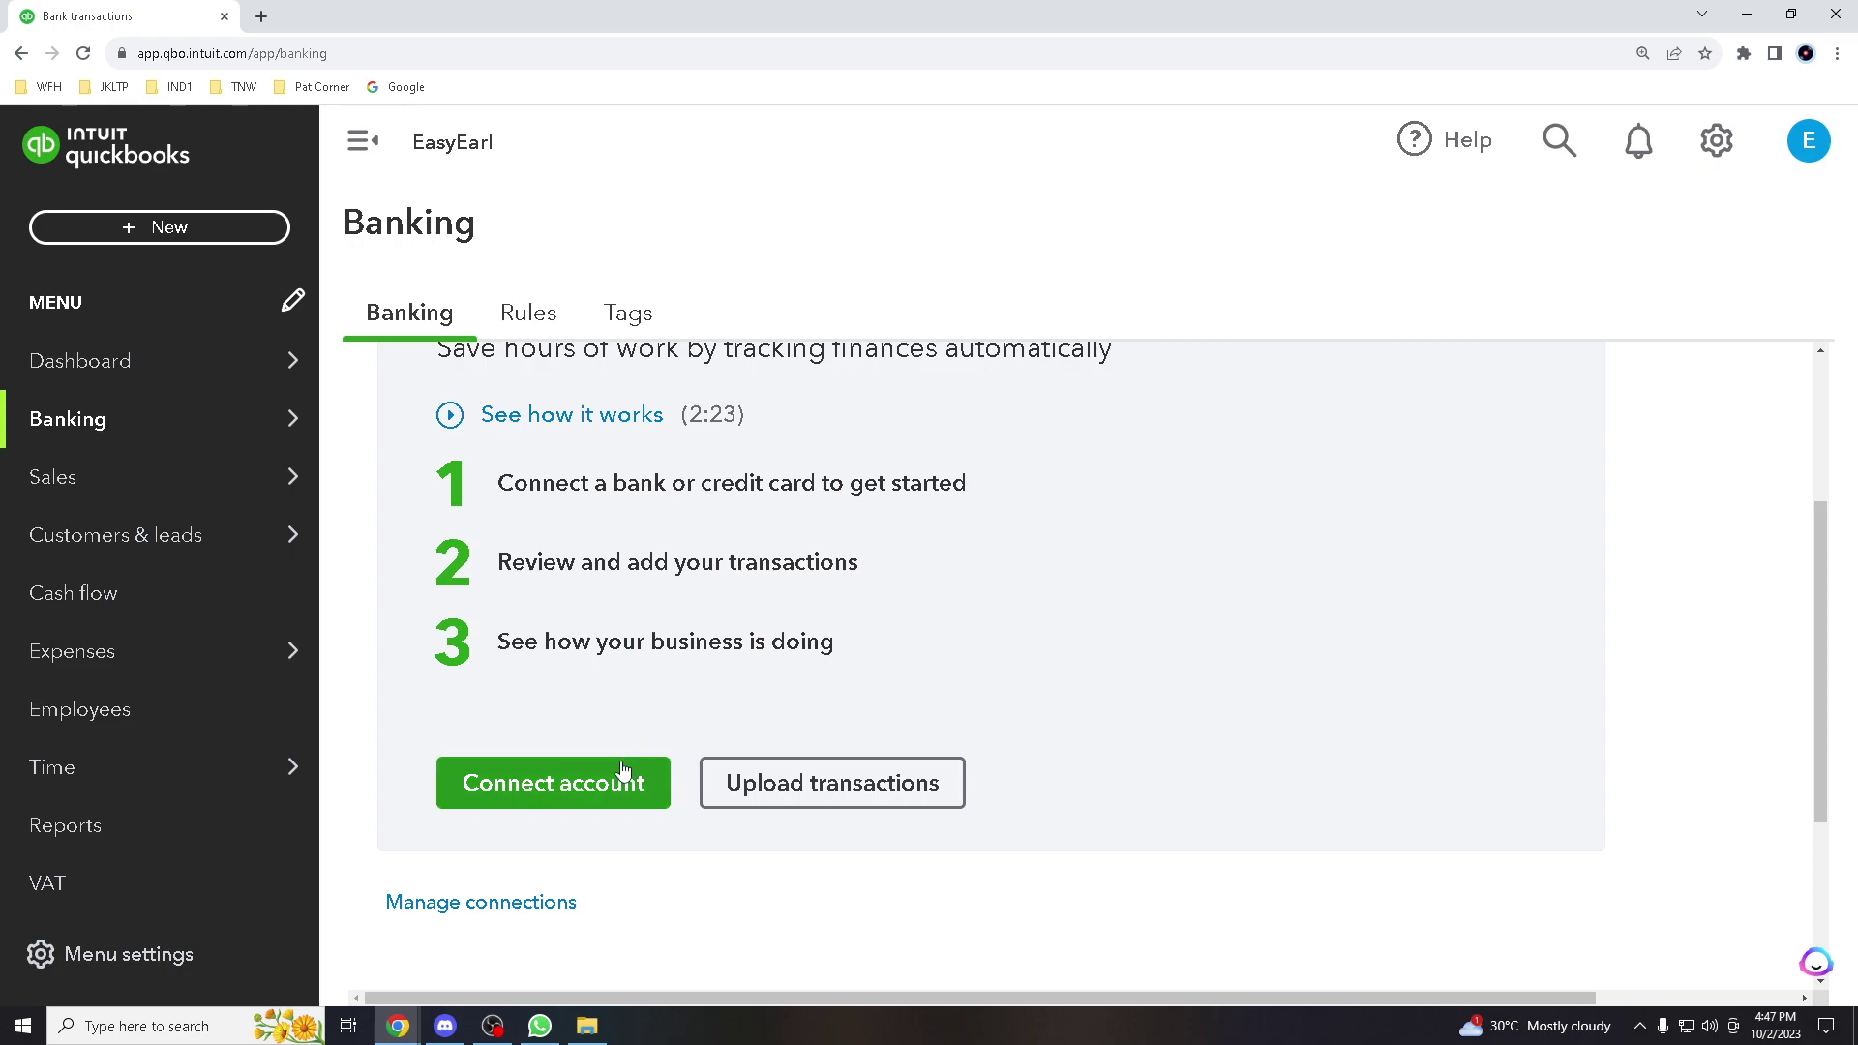
pyautogui.click(485, 906)
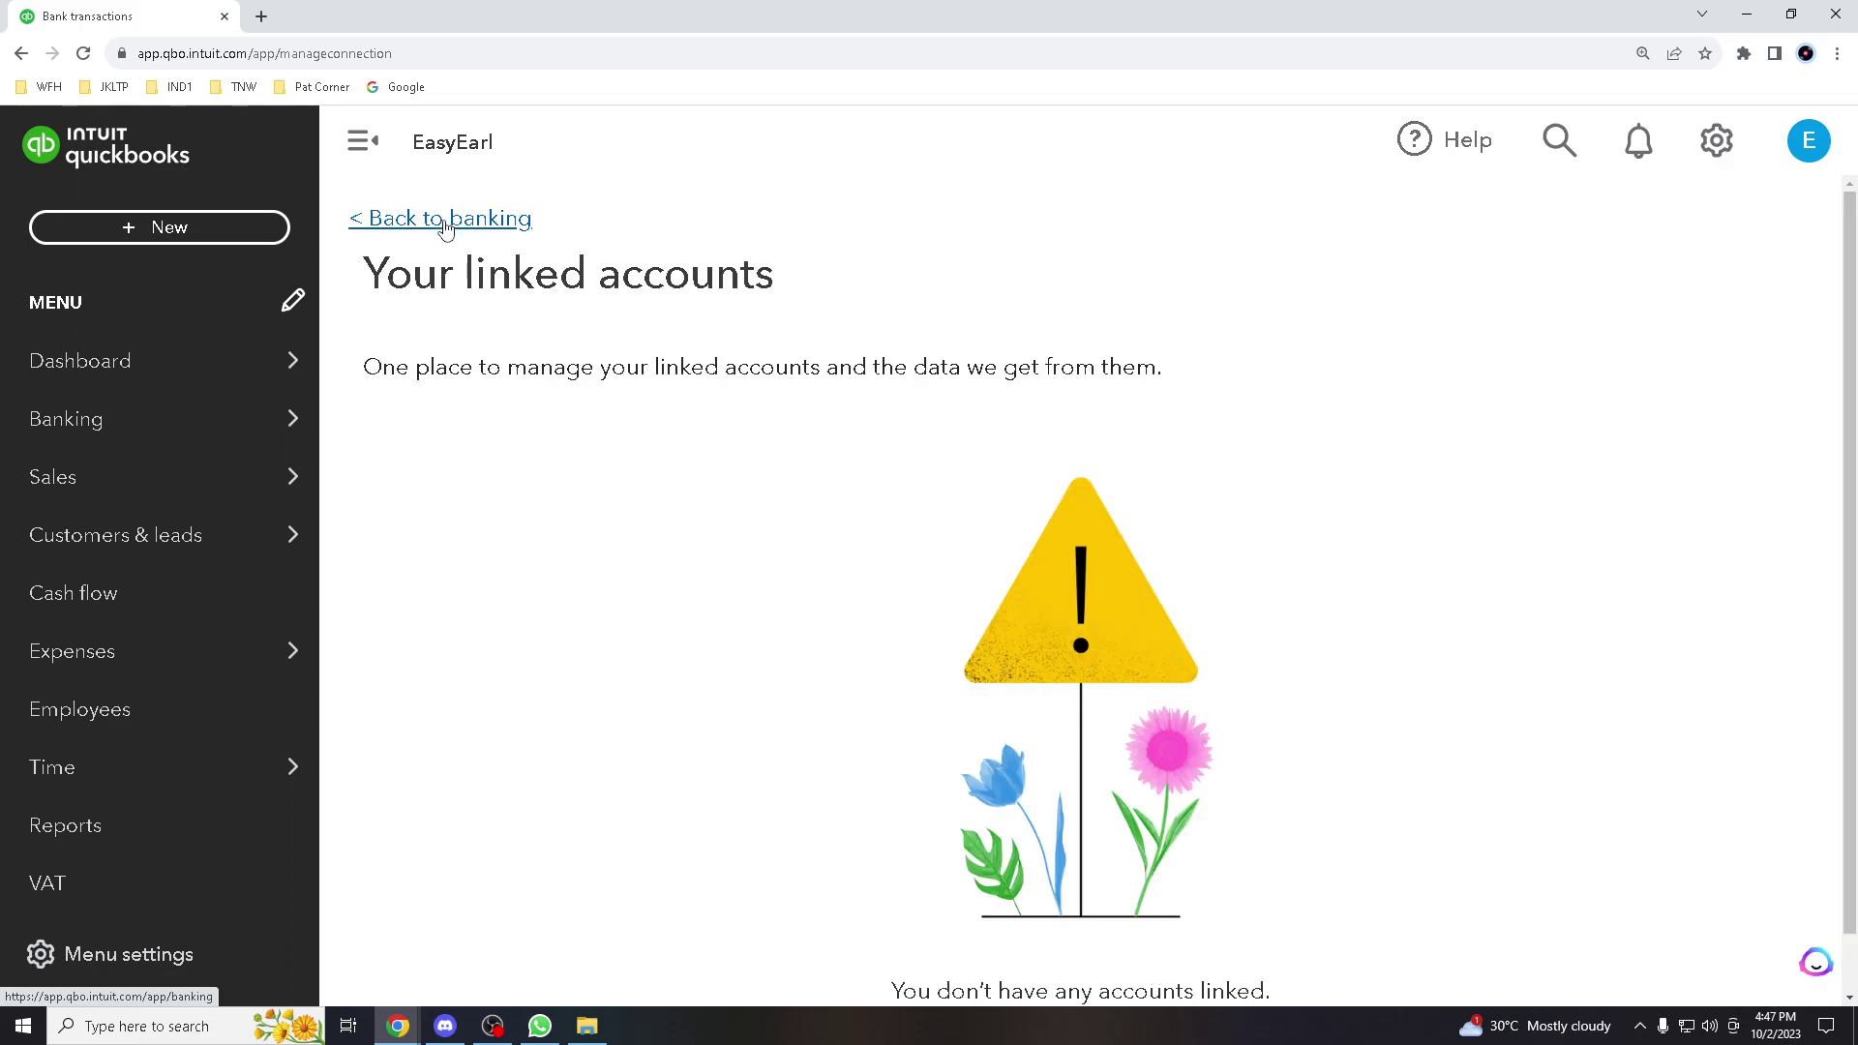
pyautogui.scroll(-1, 679, 537)
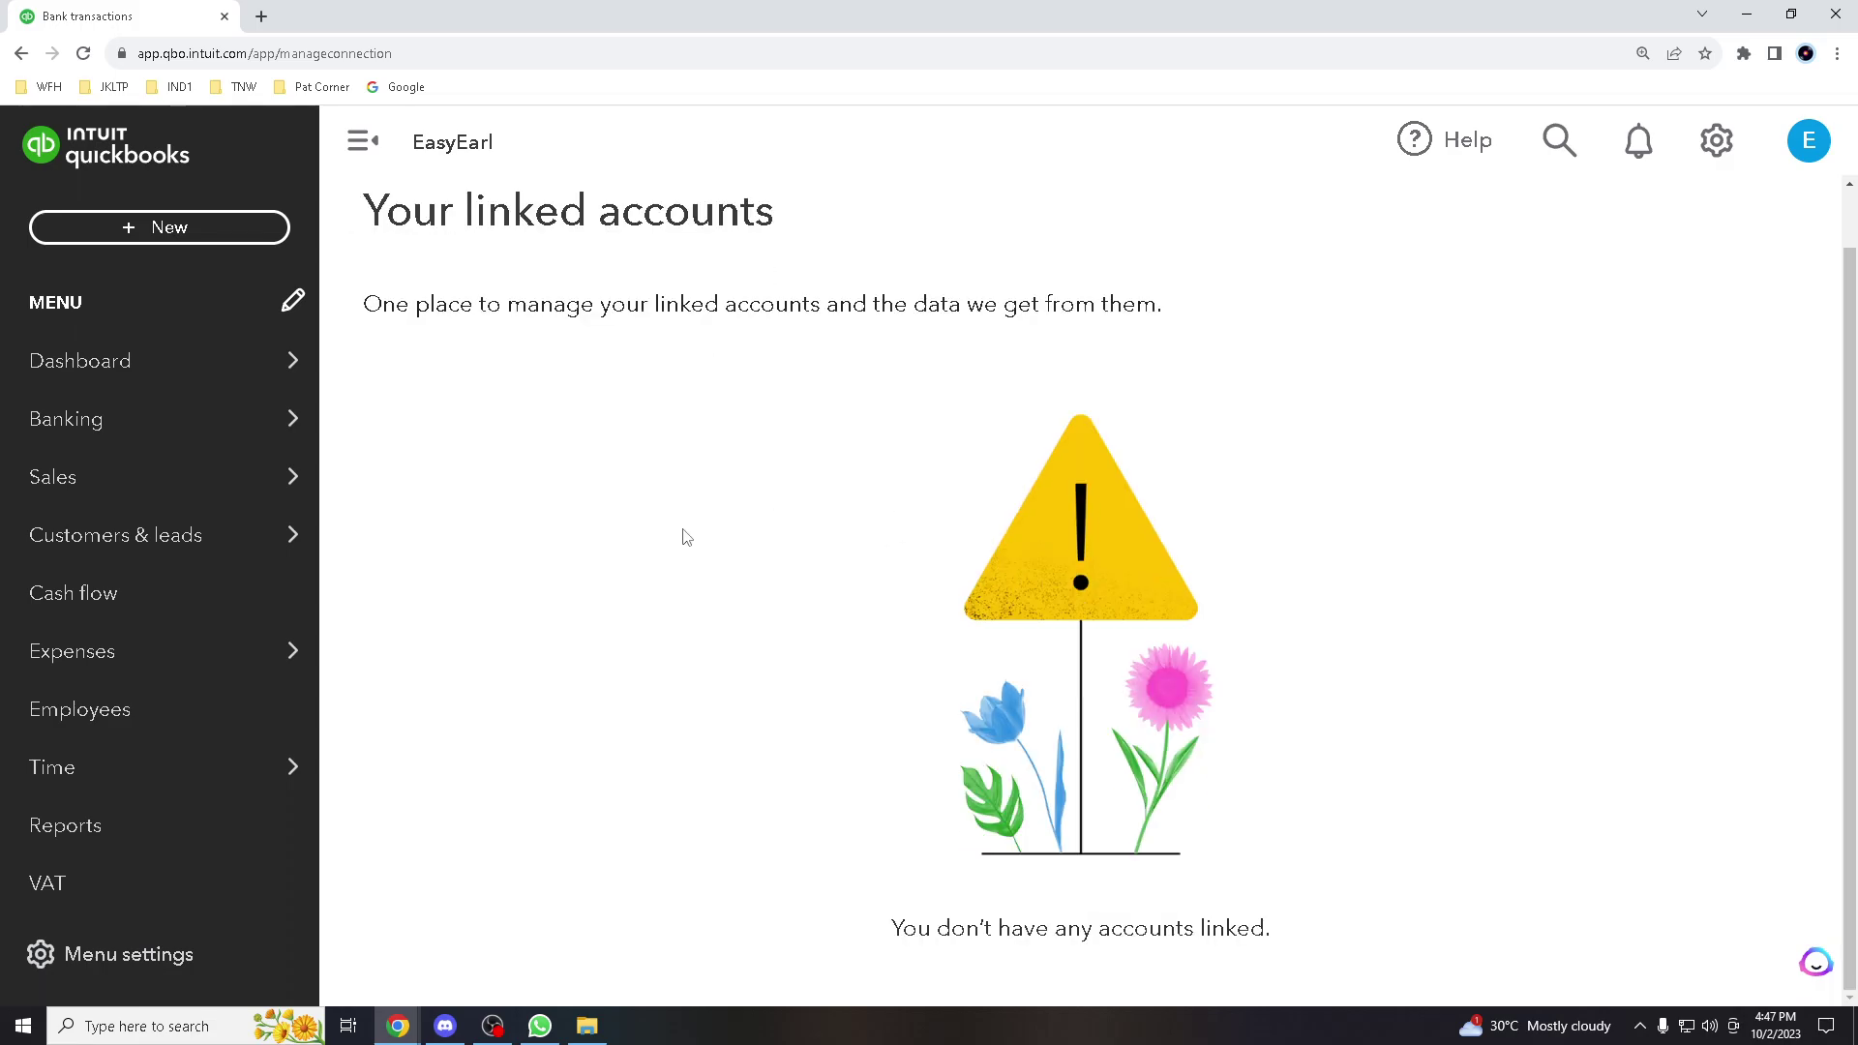
pyautogui.scroll(1, 755, 465)
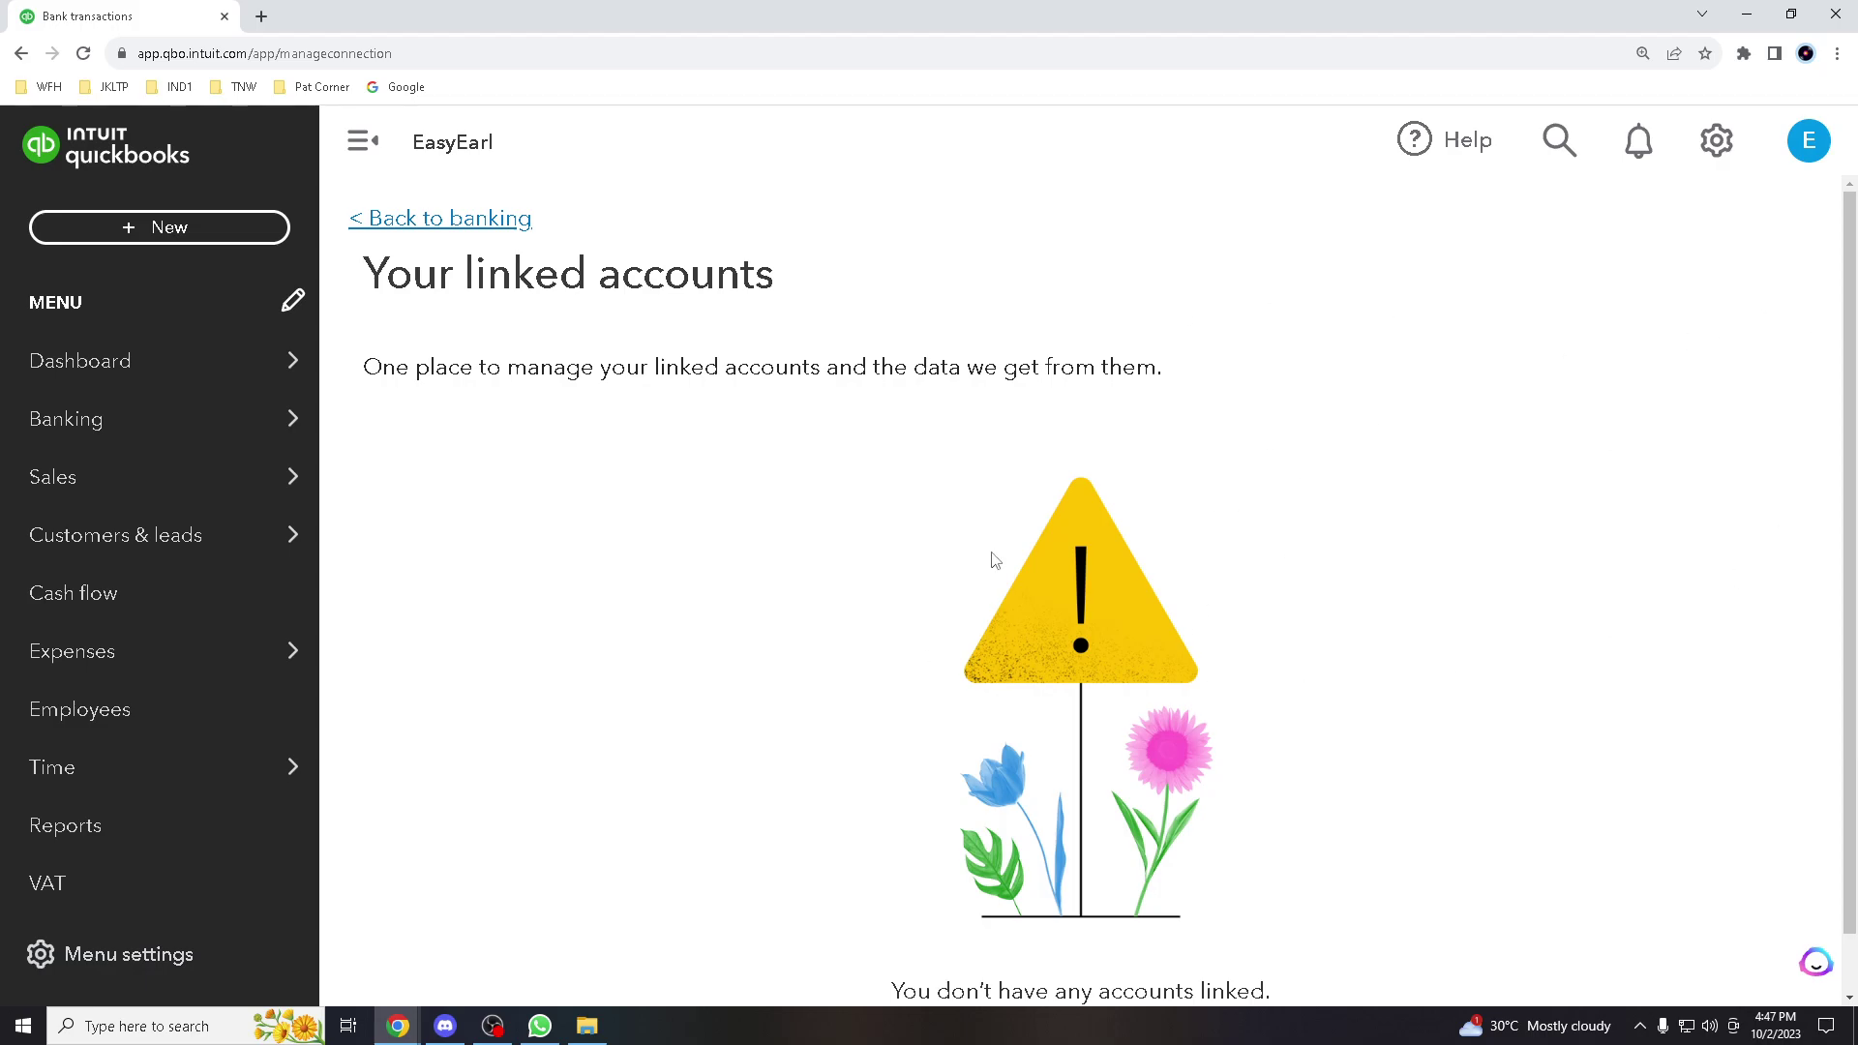
# - Leave the empty Your linked accounts page via Back to banking
pyautogui.click(450, 218)
pyautogui.scroll(-3, 533, 766)
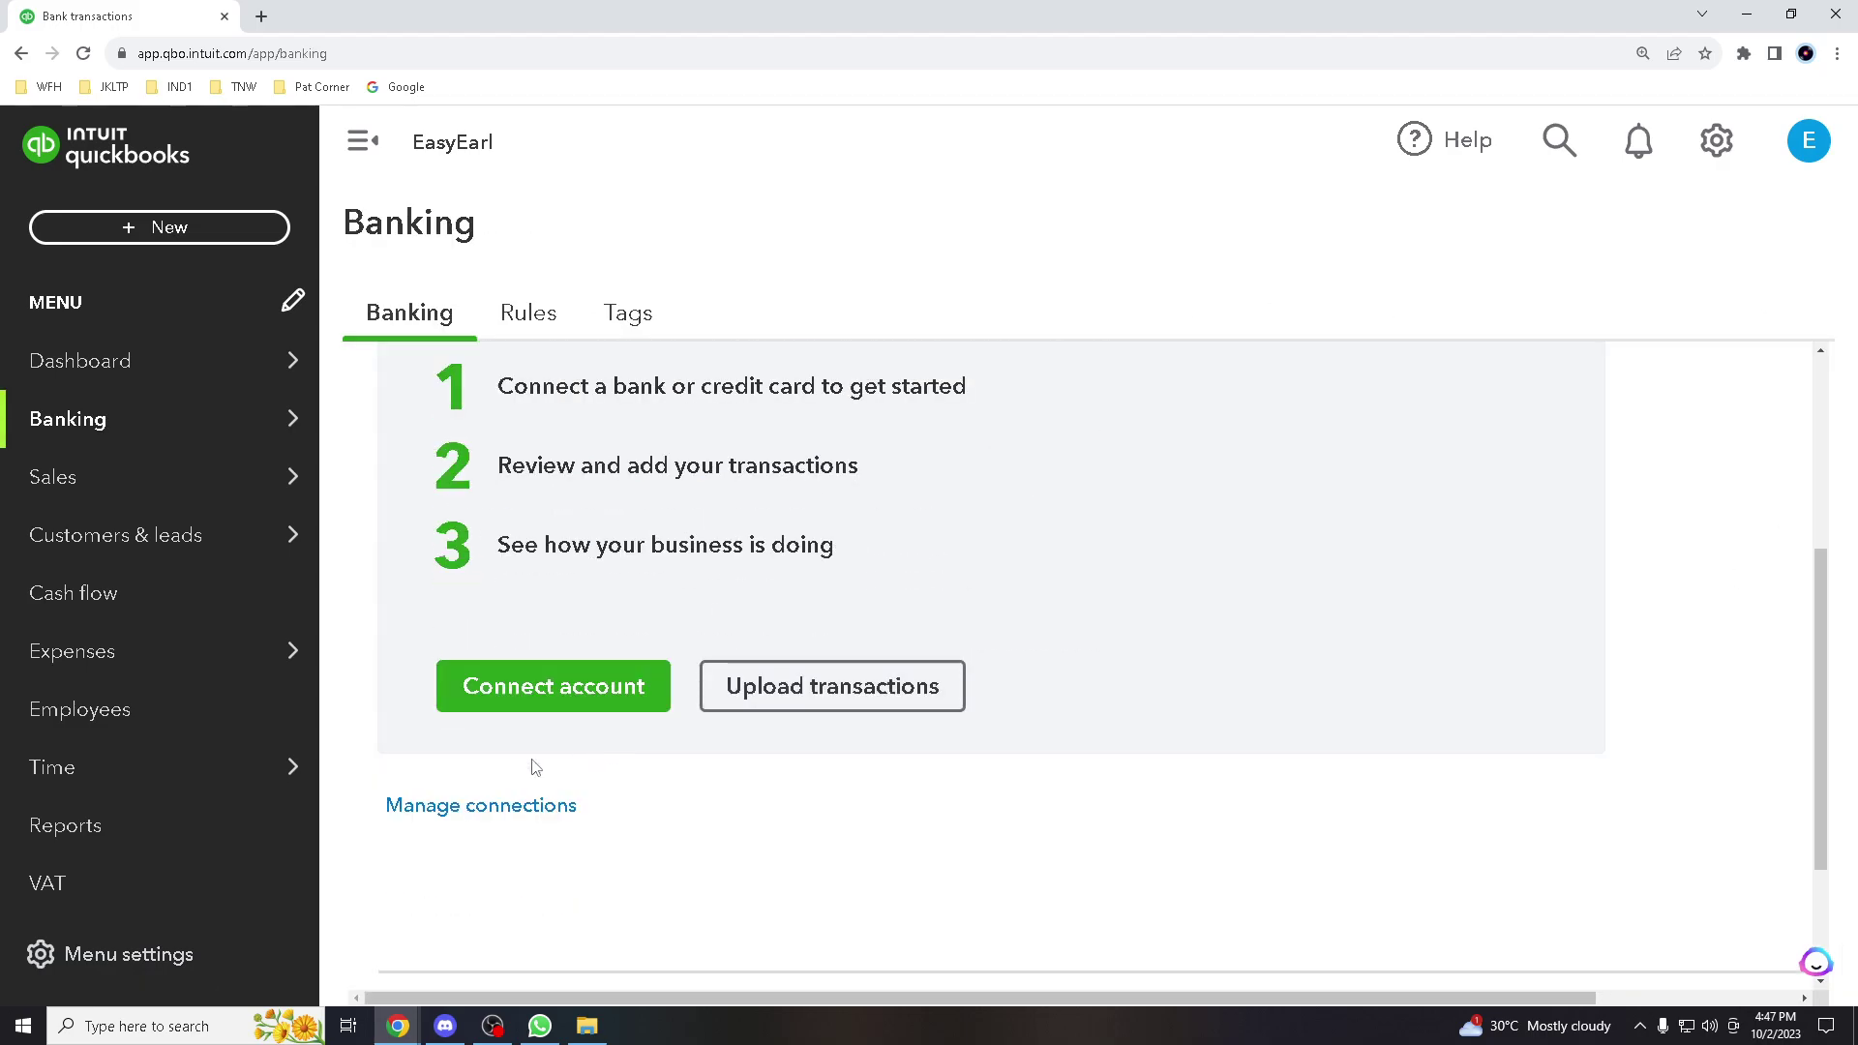
# - Start Connect account, expand the bank list, and choose Michigan Commerce Bank Grand Haven
pyautogui.click(551, 698)
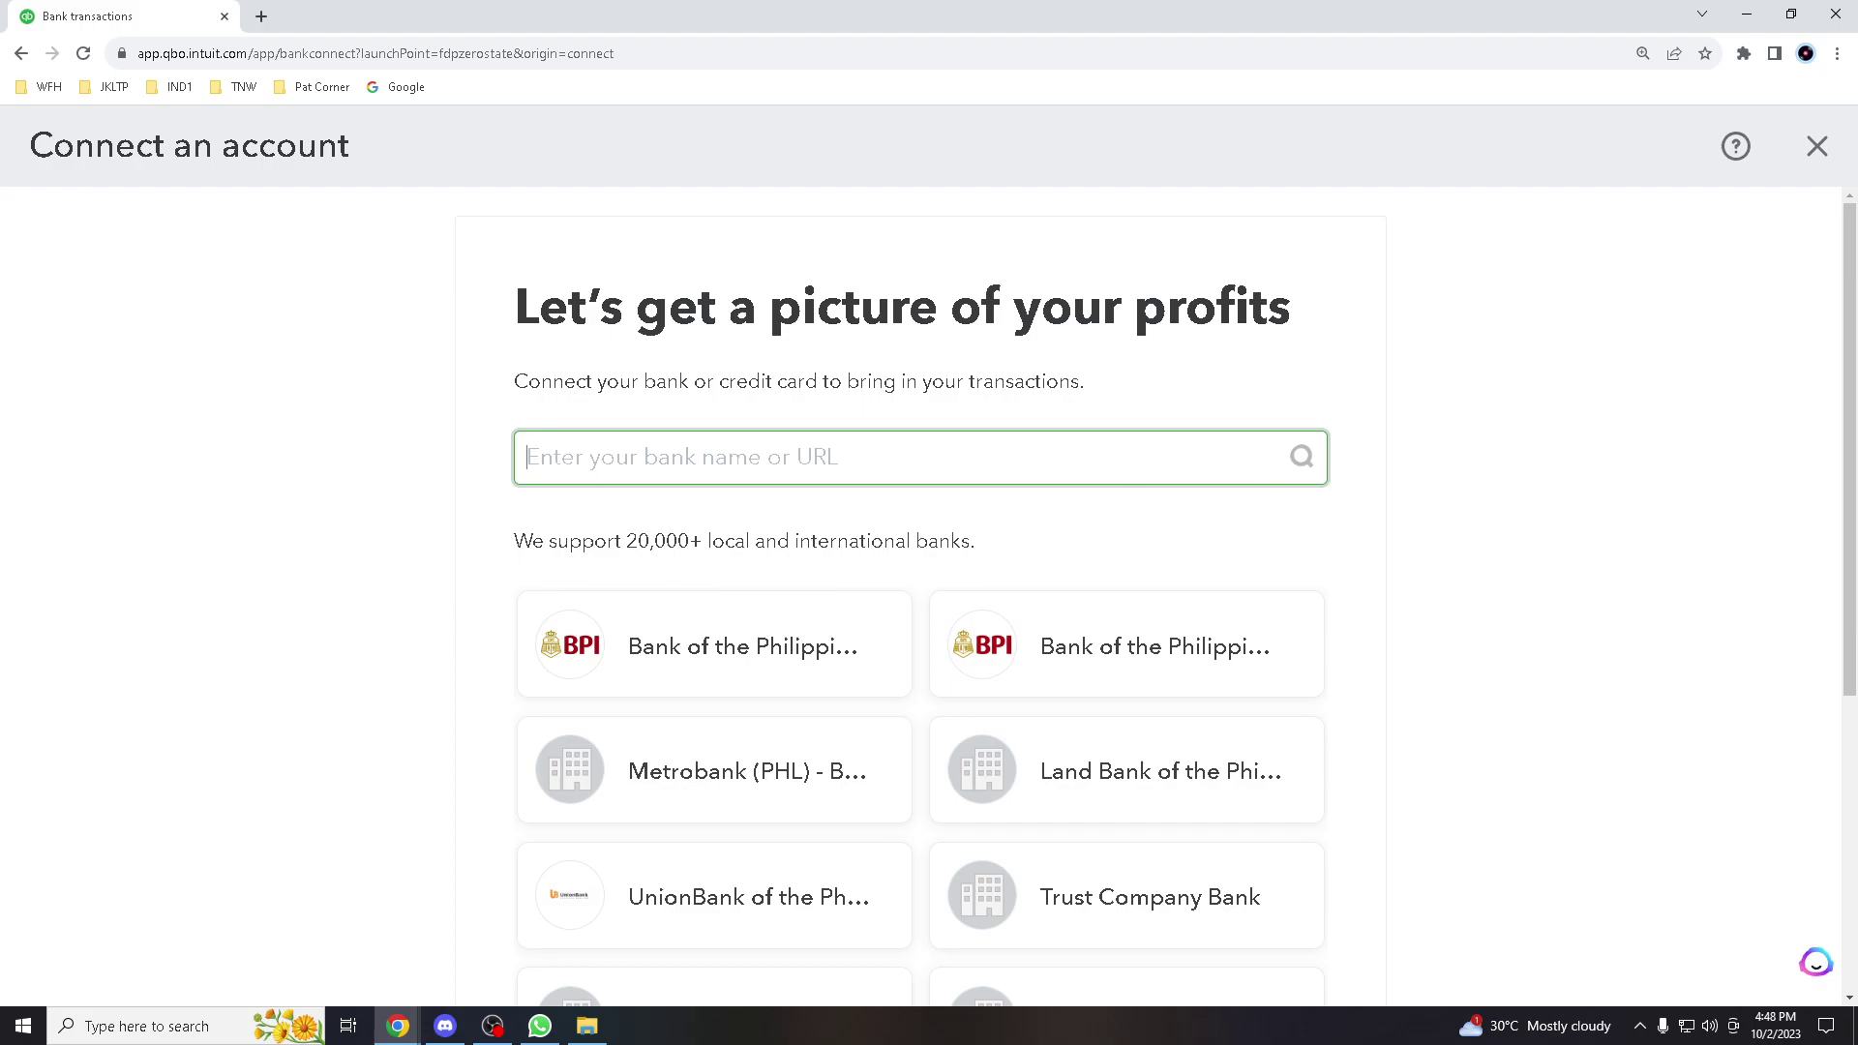
pyautogui.scroll(-1, 553, 618)
pyautogui.scroll(-1, 759, 610)
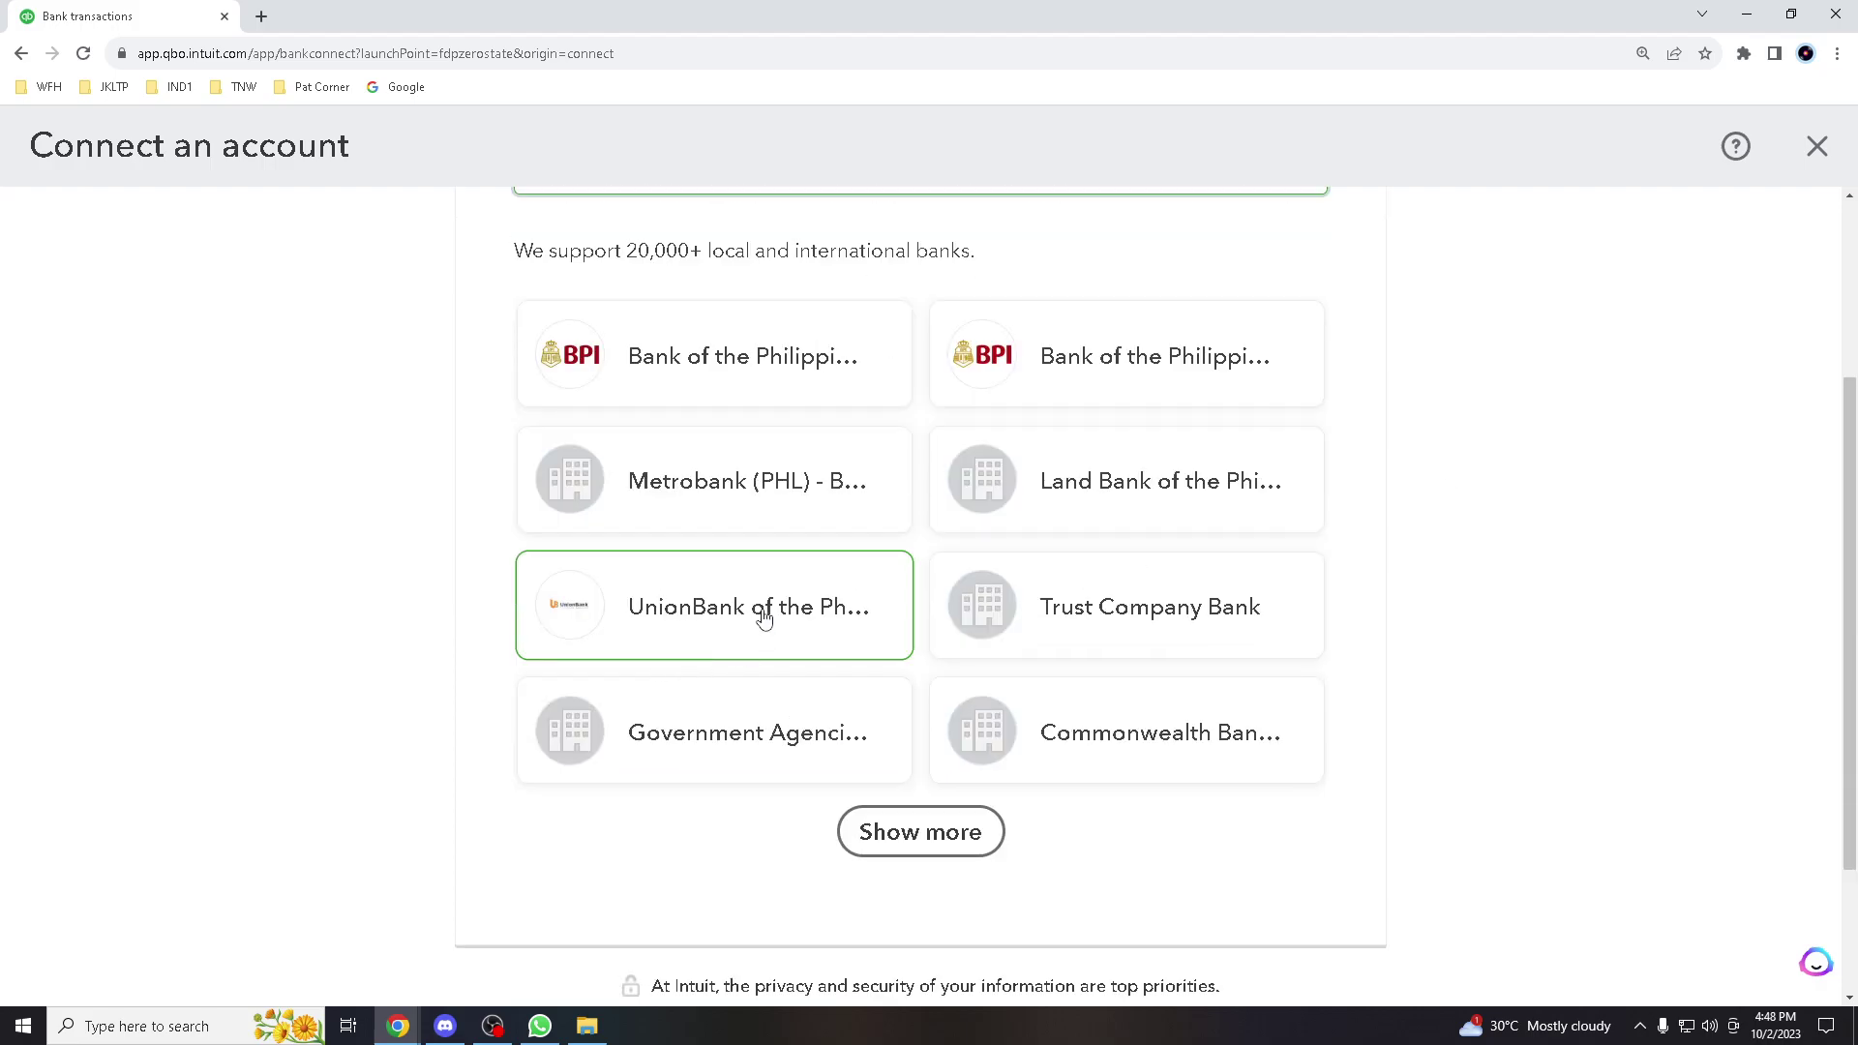
pyautogui.click(904, 832)
pyautogui.scroll(-3, 916, 611)
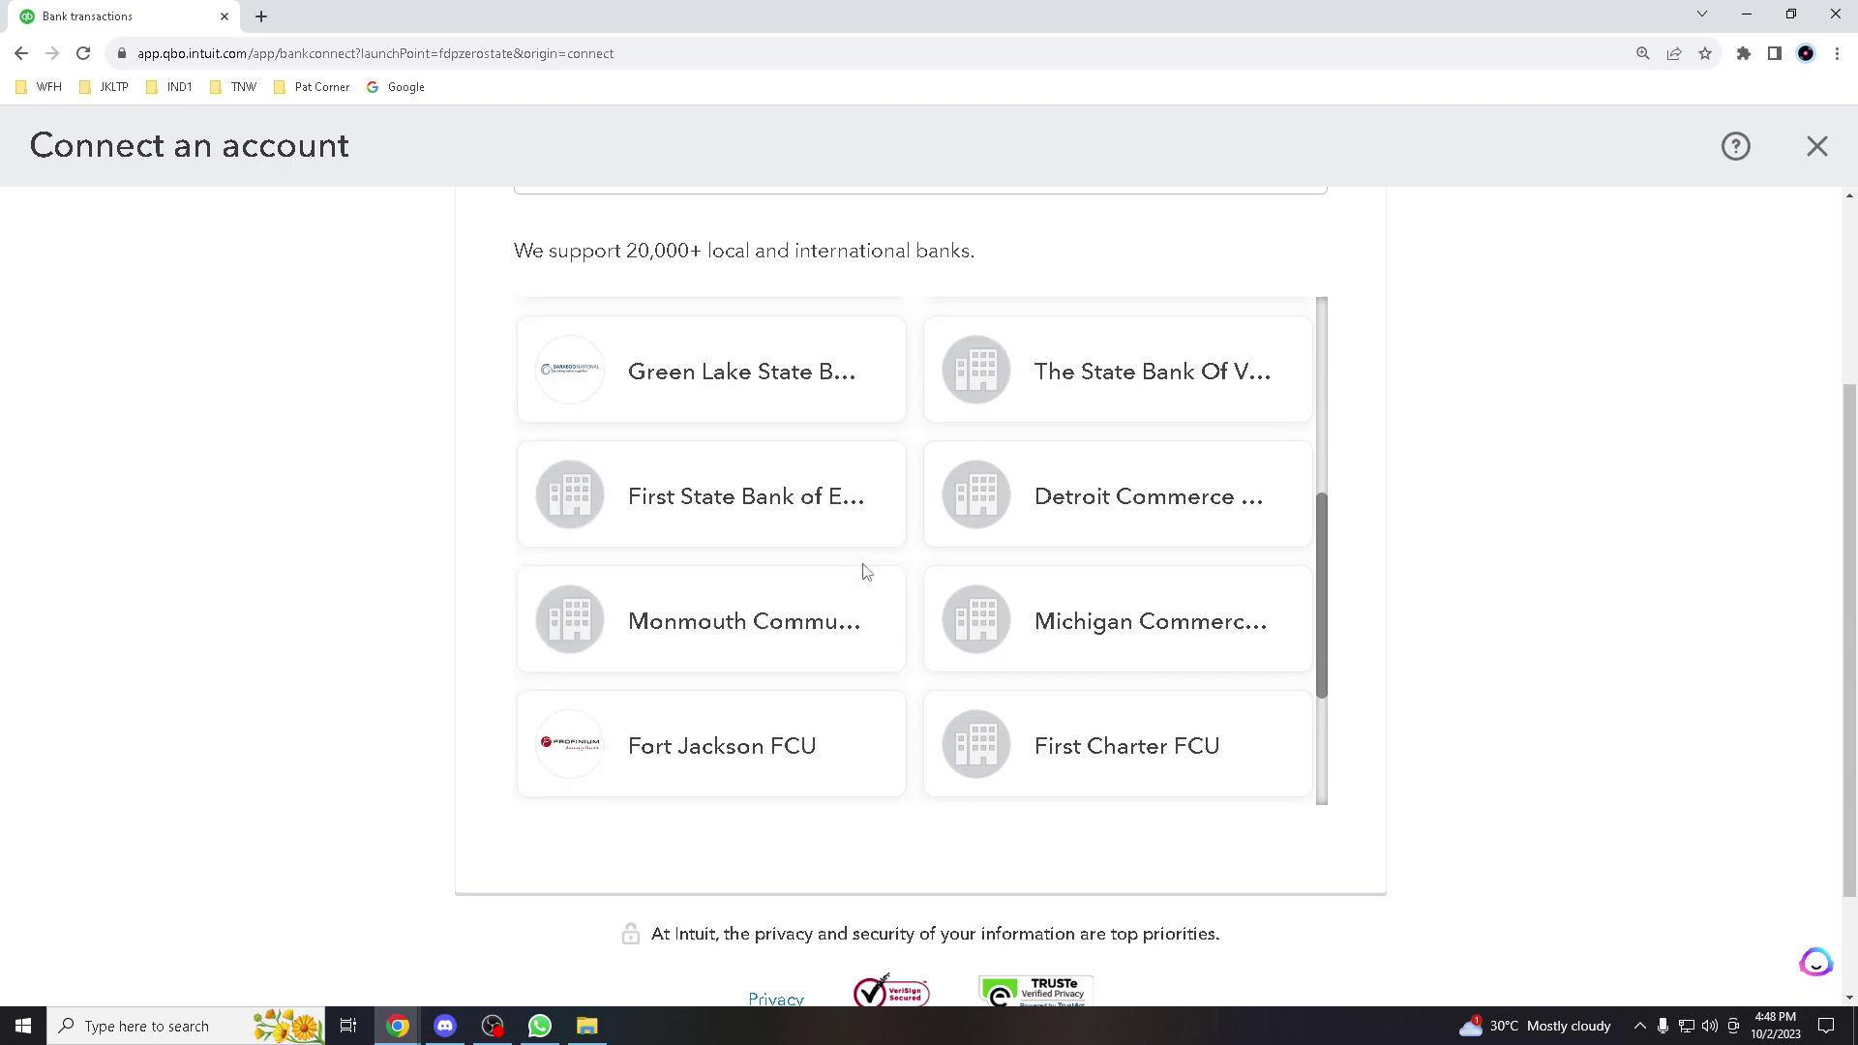
pyautogui.scroll(-1, 857, 574)
pyautogui.scroll(-1, 851, 537)
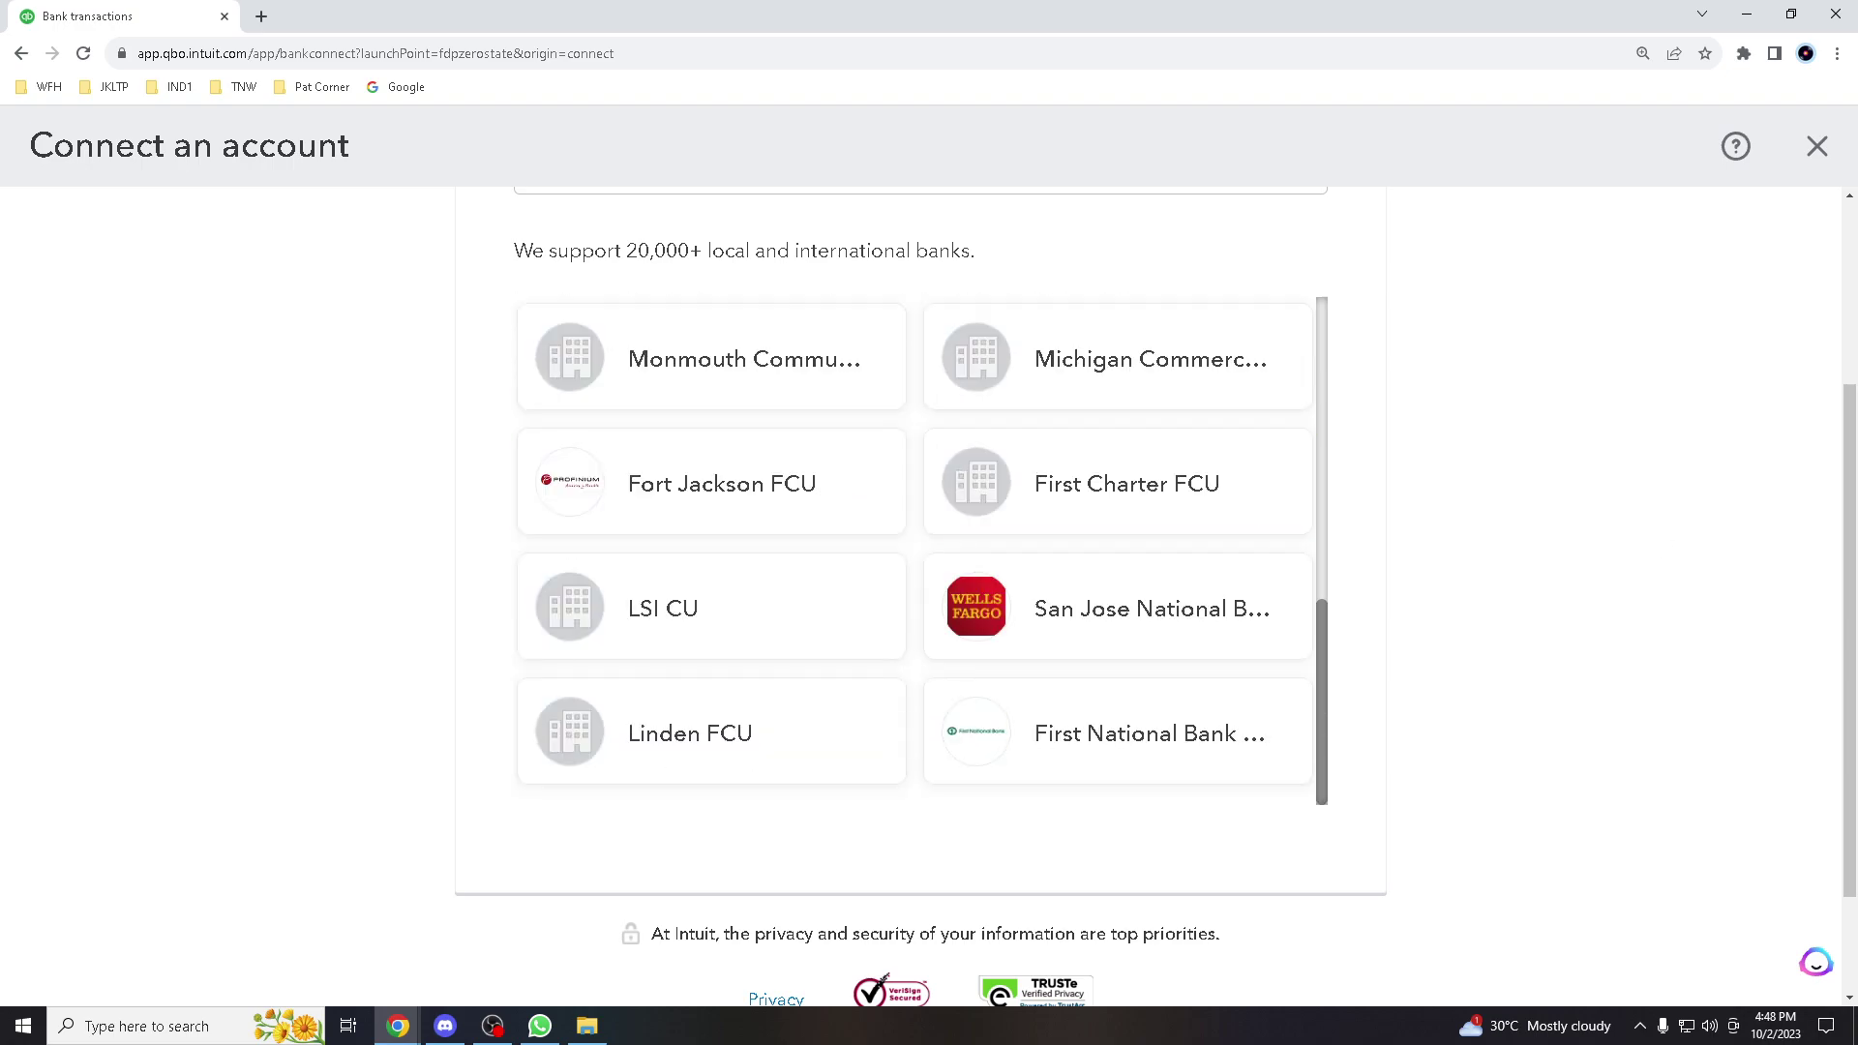
pyautogui.scroll(-1, 813, 581)
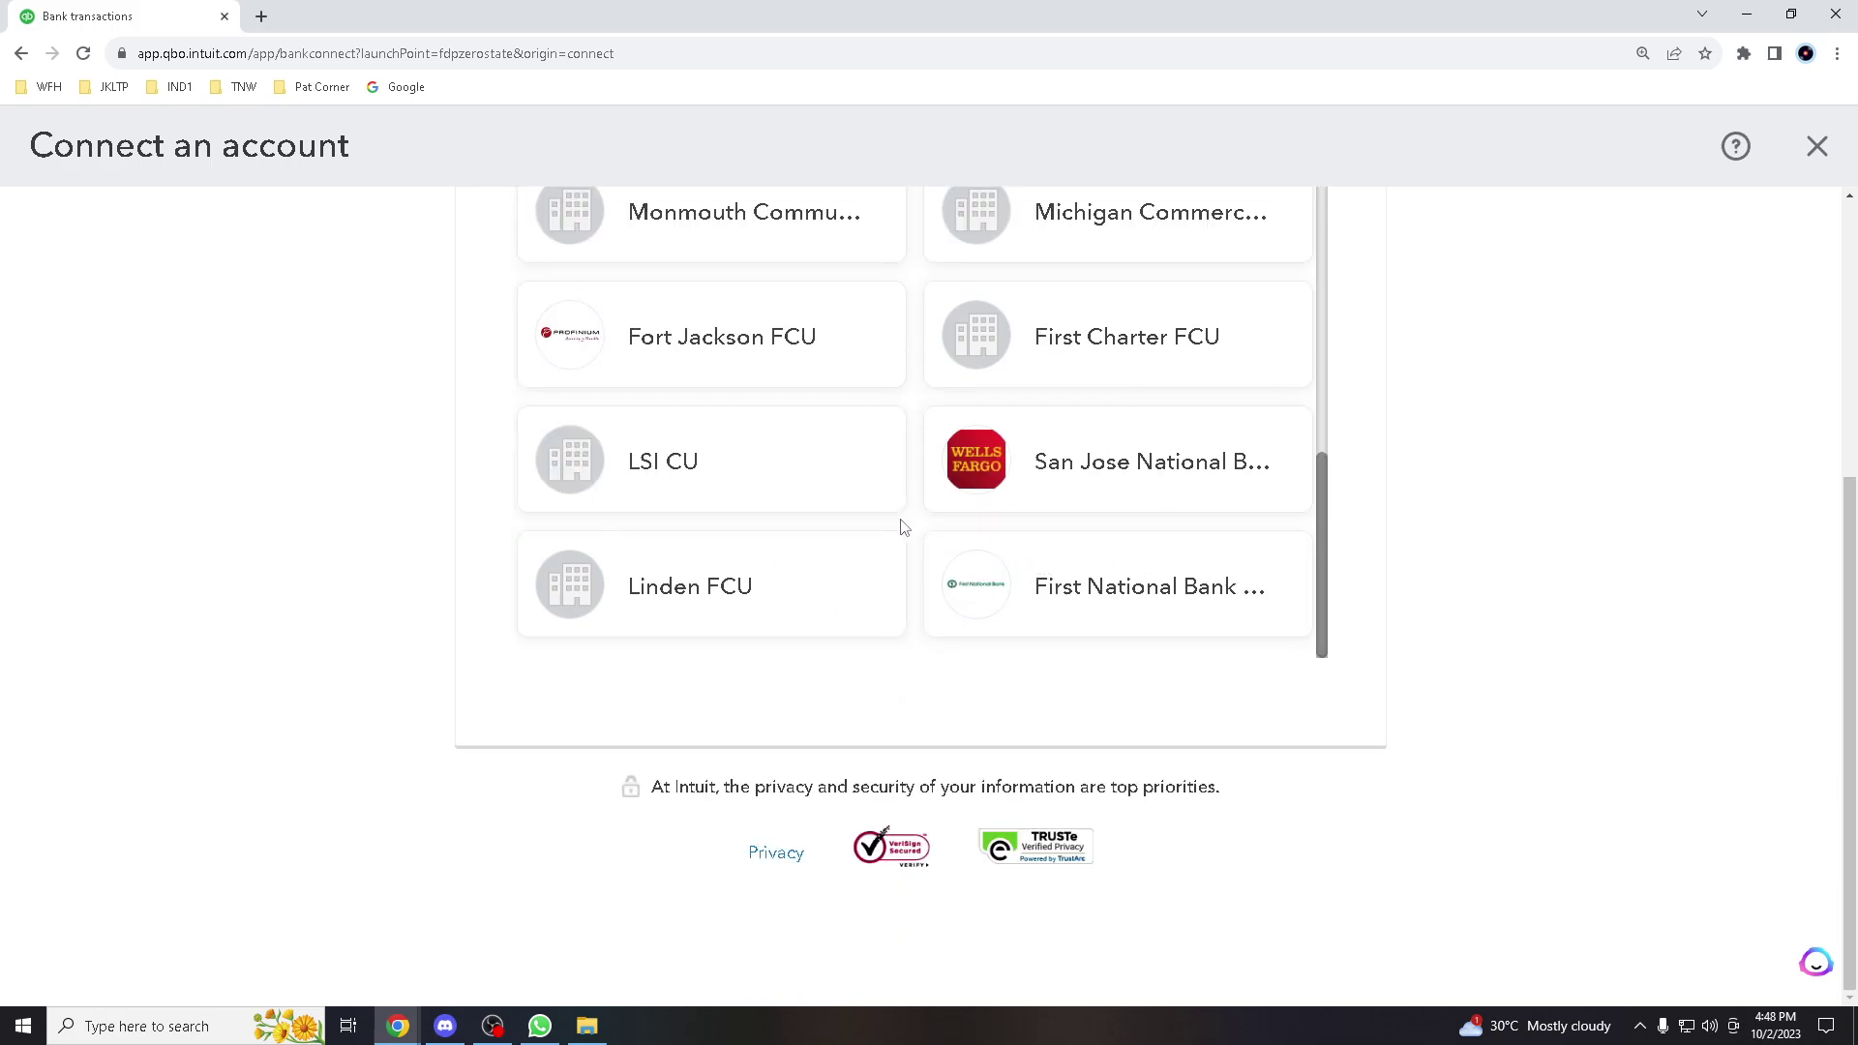
pyautogui.scroll(5, 898, 529)
pyautogui.scroll(2, 847, 503)
pyautogui.scroll(2, 734, 452)
pyautogui.click(735, 457)
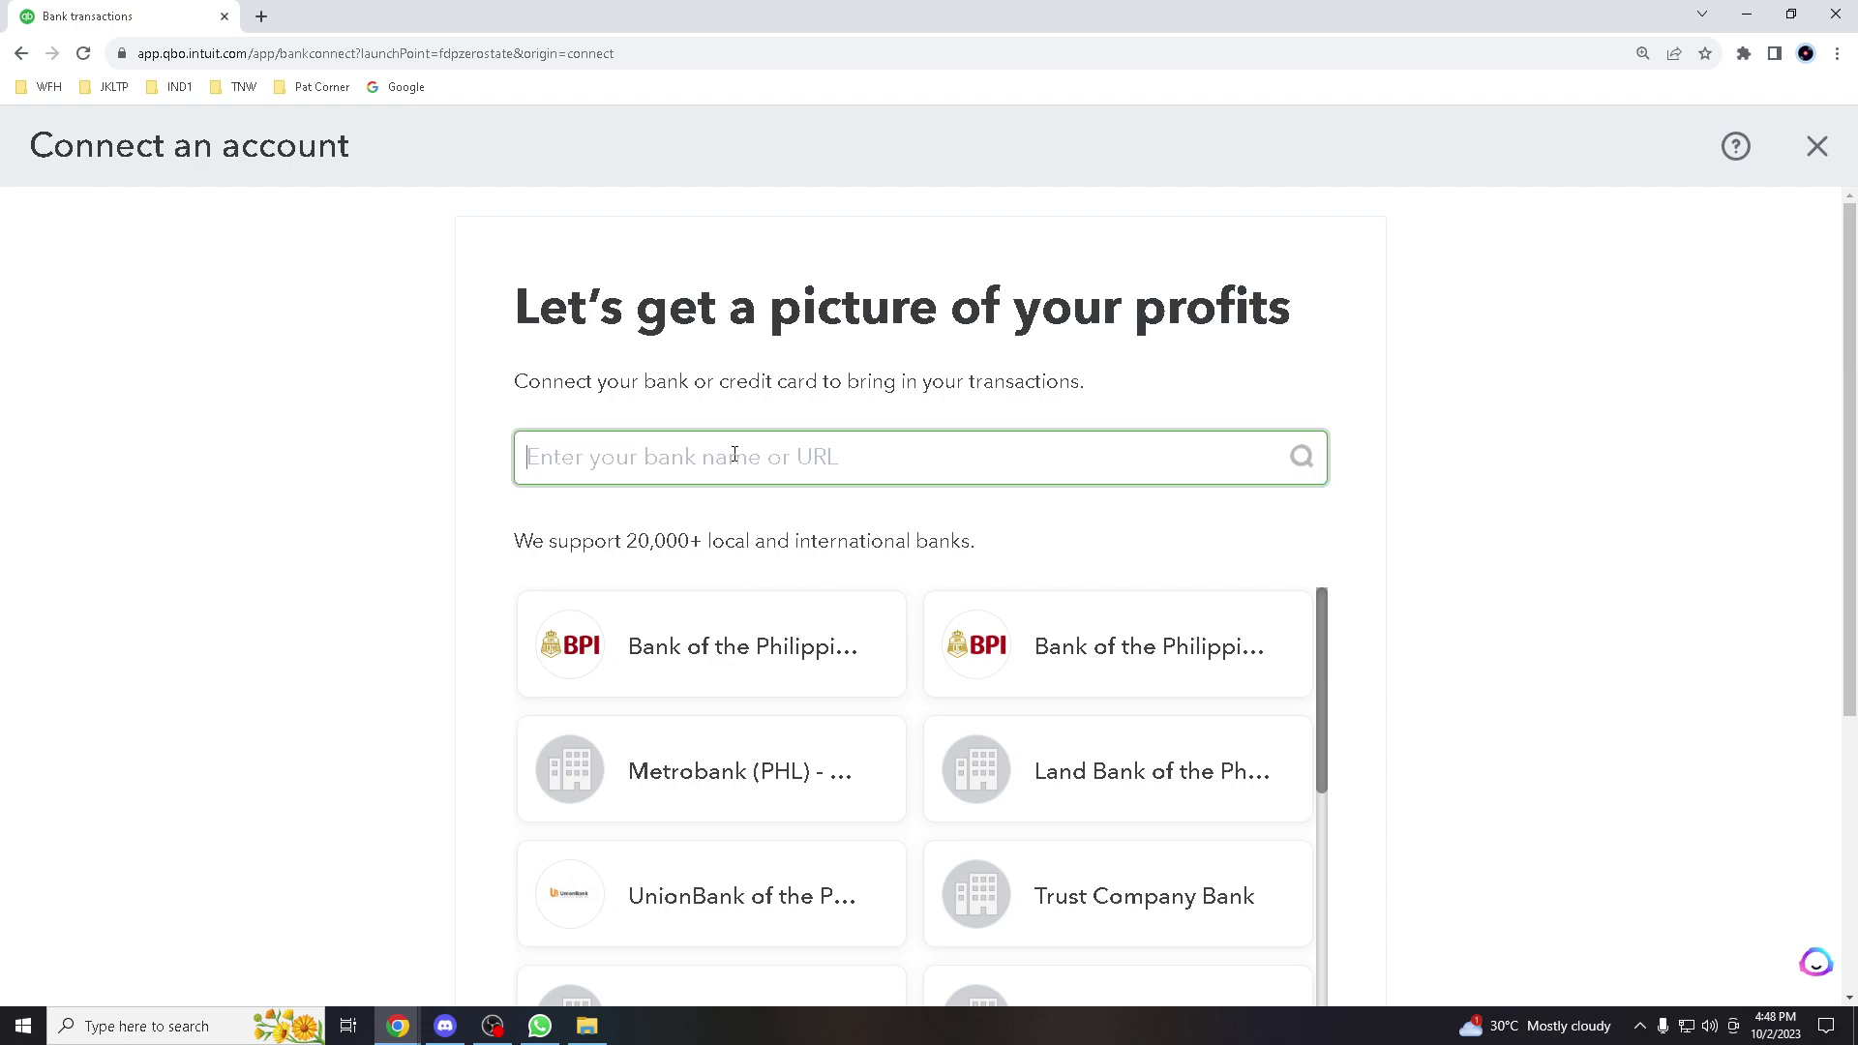
pyautogui.click(1638, 471)
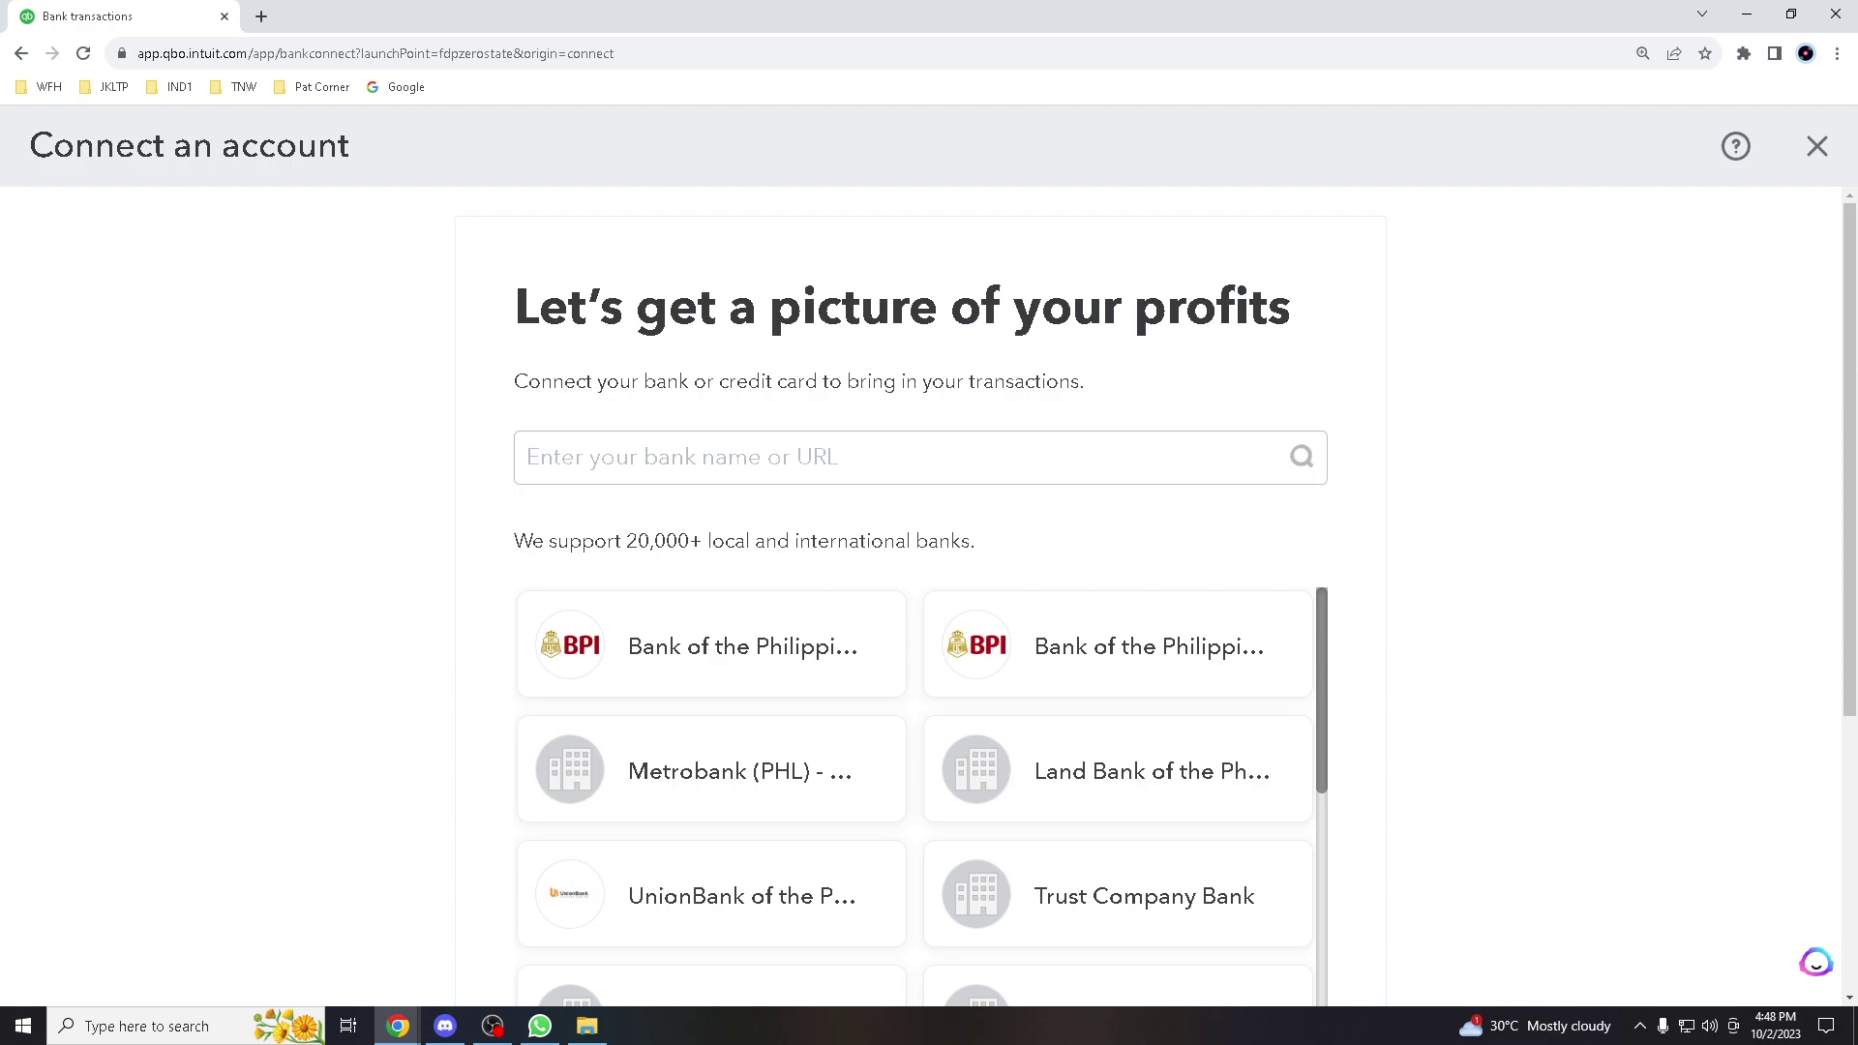
pyautogui.scroll(-2, 502, 484)
pyautogui.scroll(-1, 494, 483)
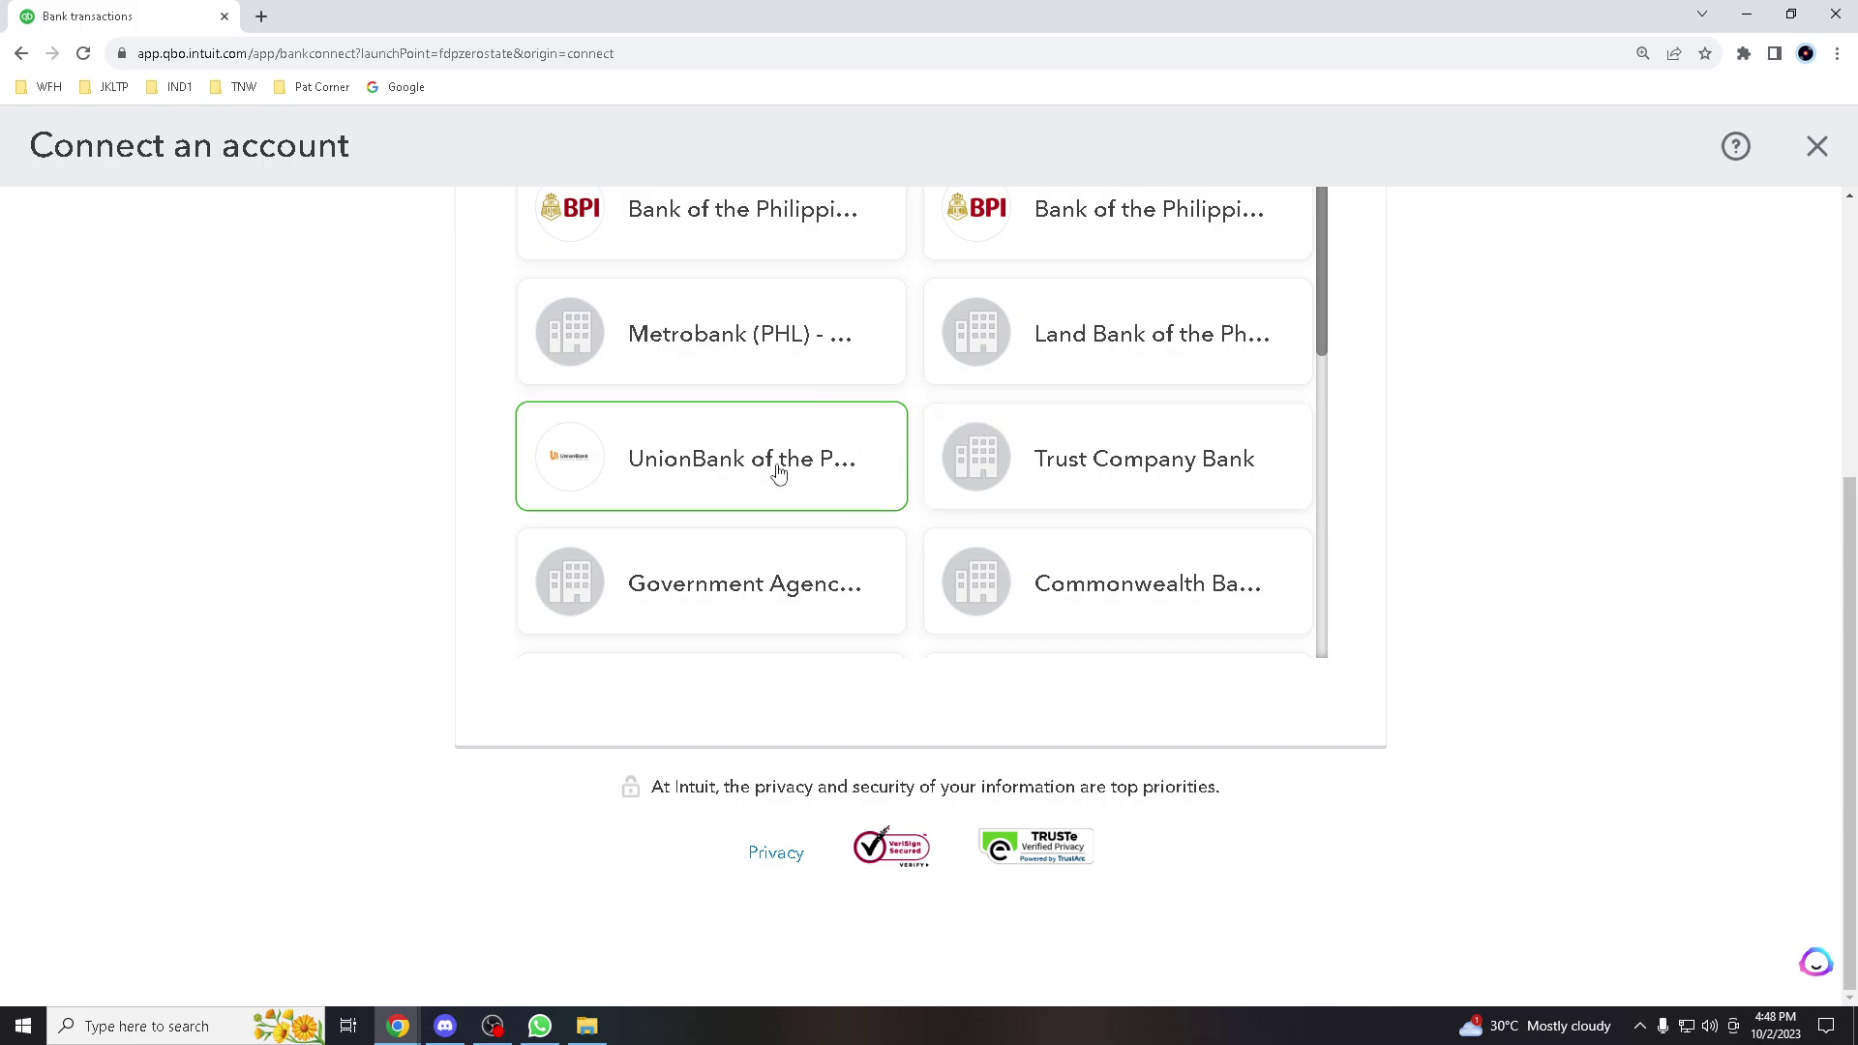
pyautogui.scroll(1, 1016, 592)
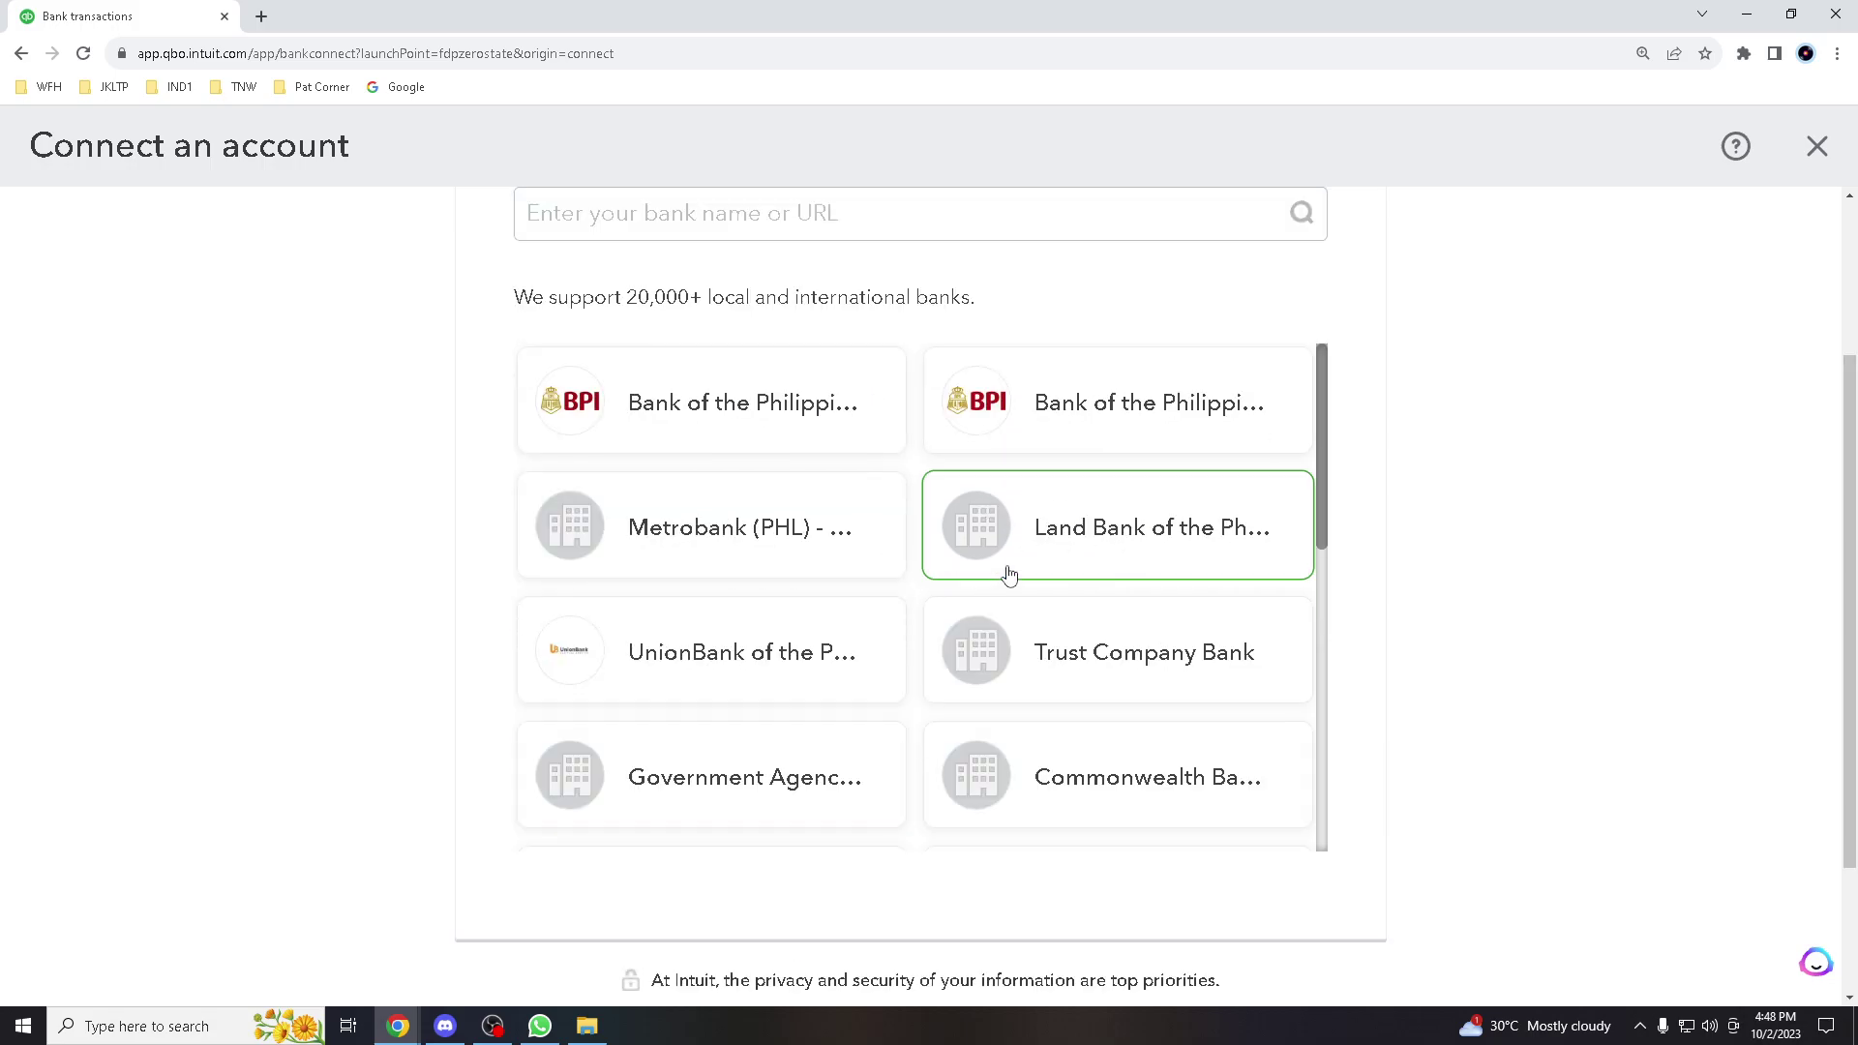
pyautogui.scroll(-5, 1009, 577)
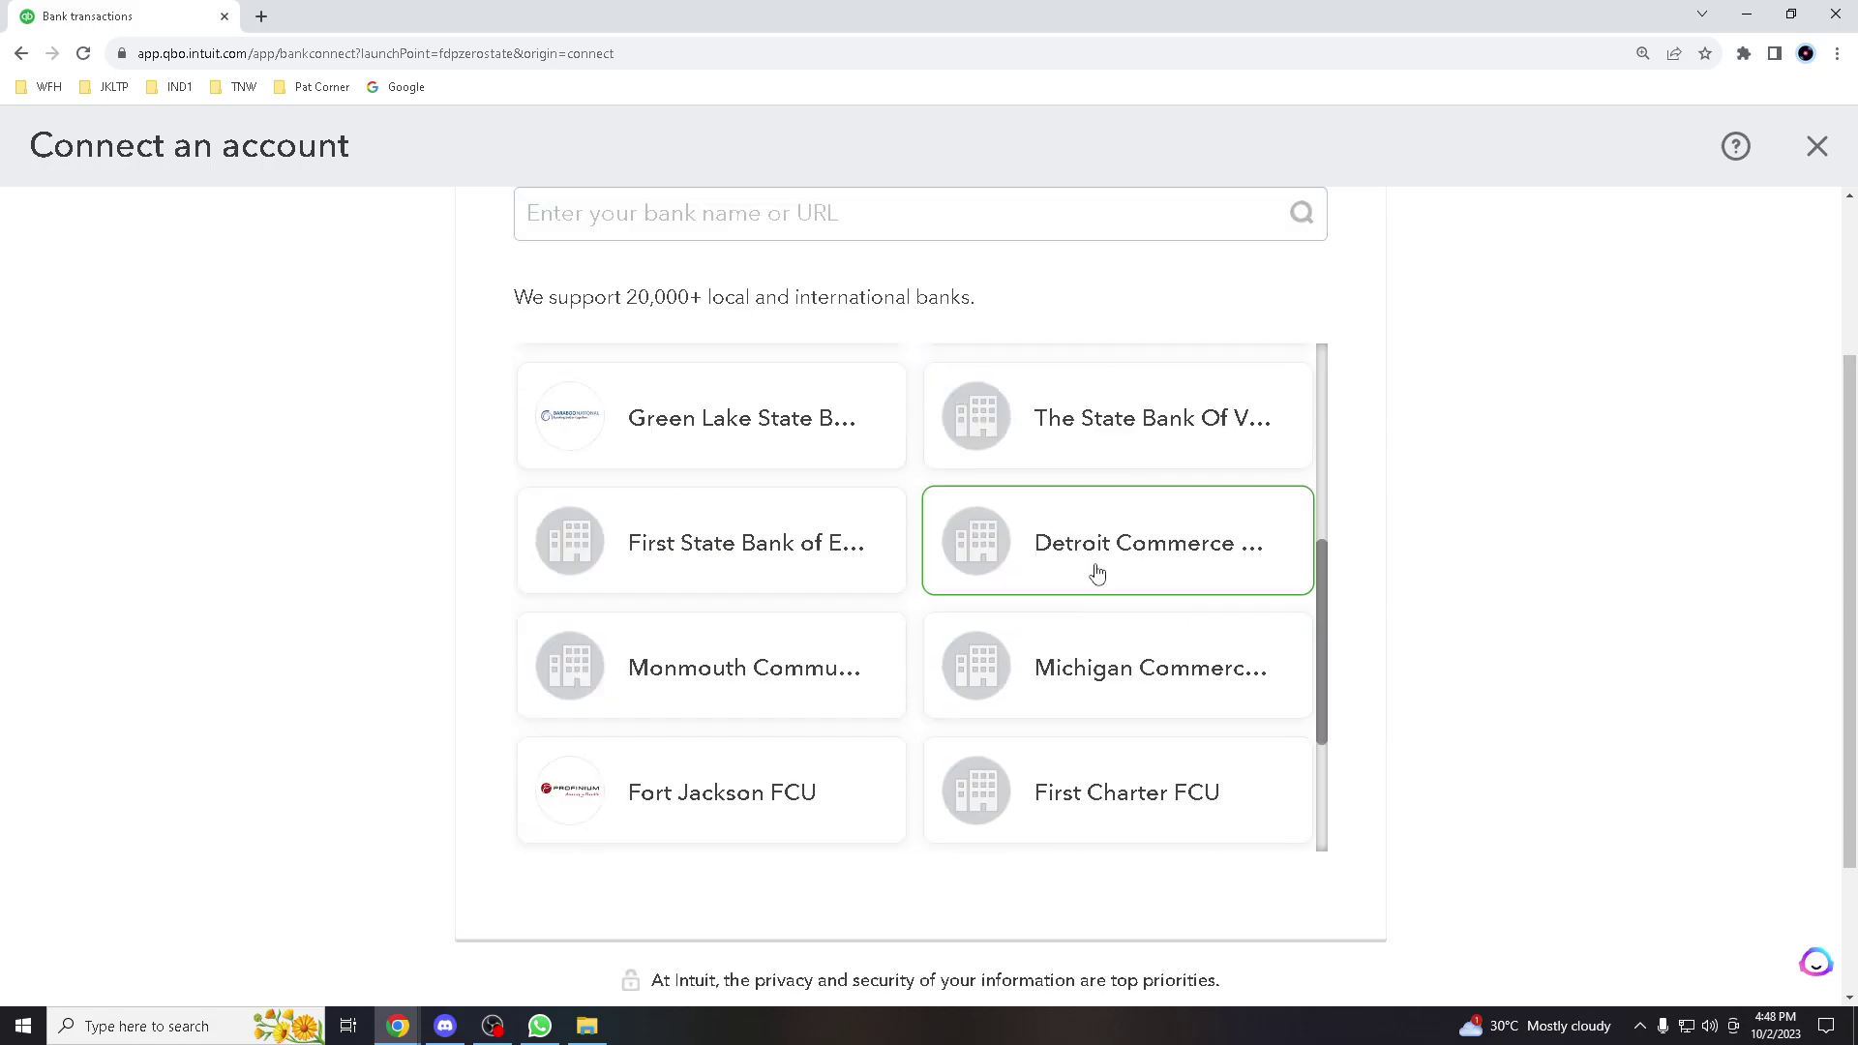
pyautogui.click(1087, 656)
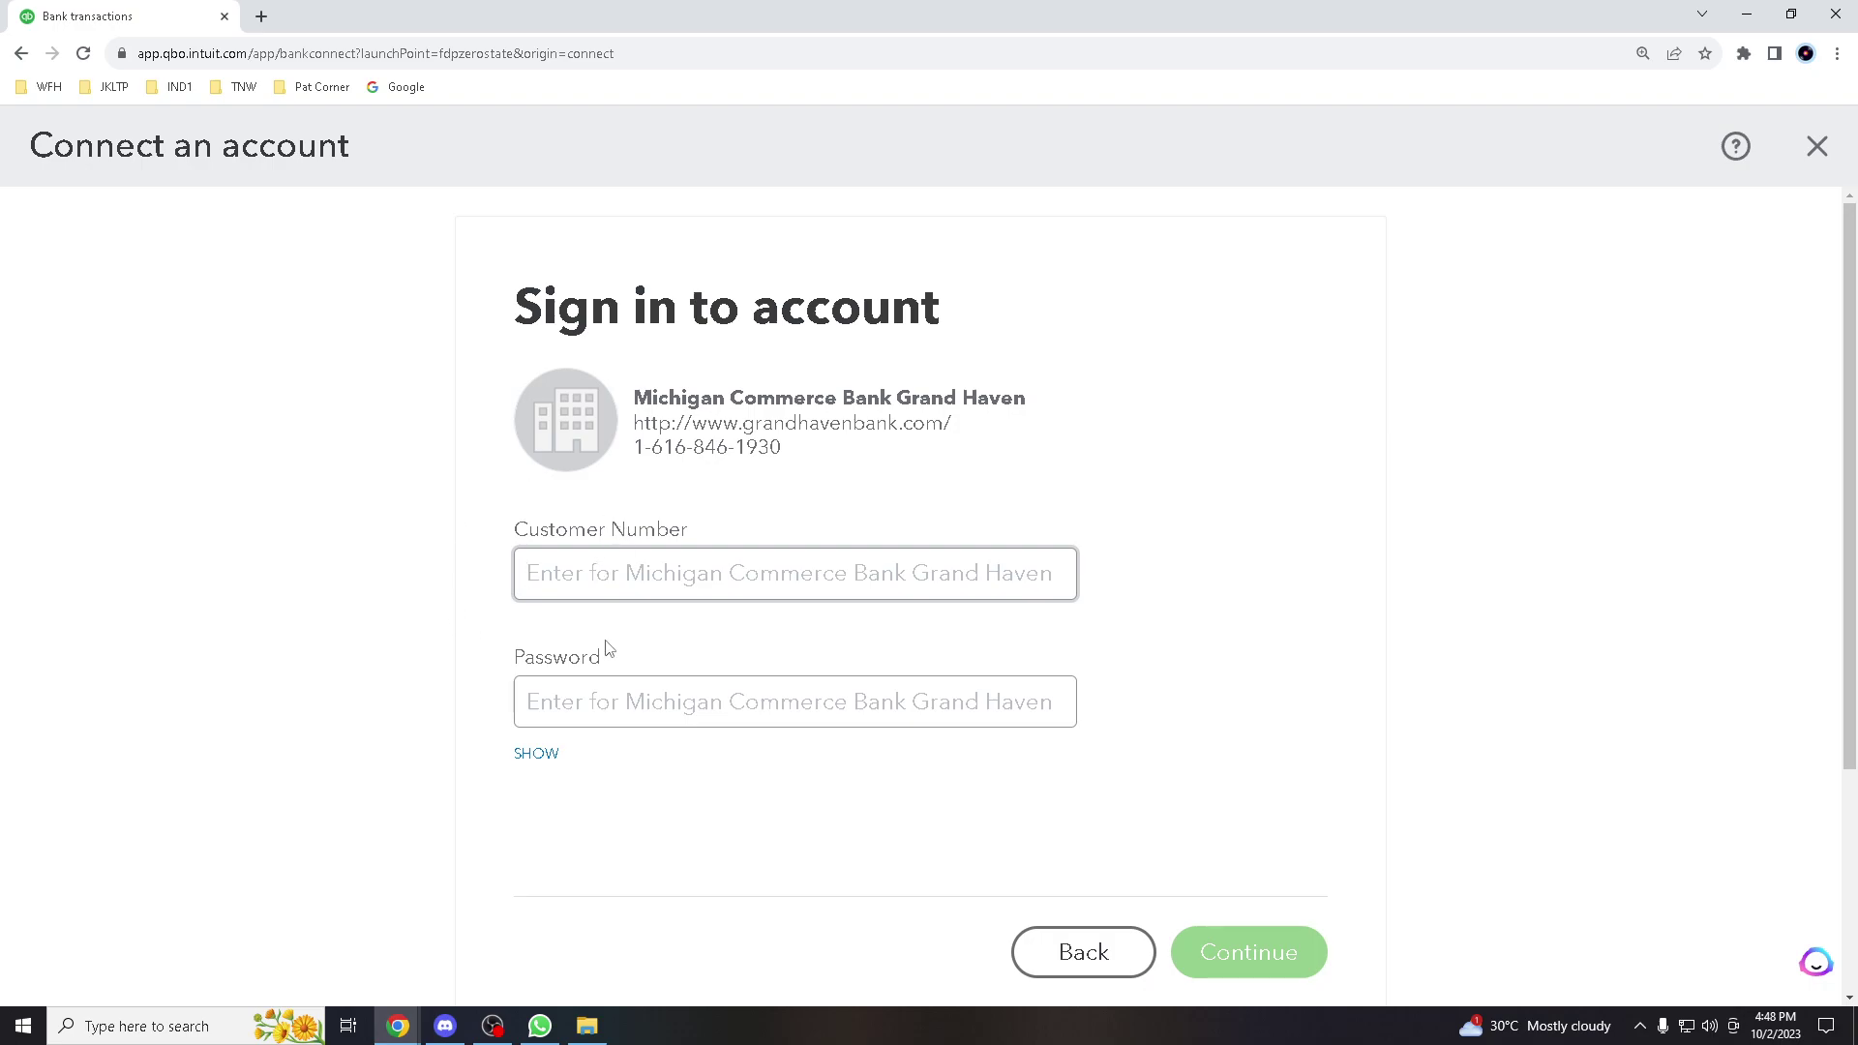
# - Click out of the empty Customer Number field so it is flagged as required
pyautogui.click(526, 756)
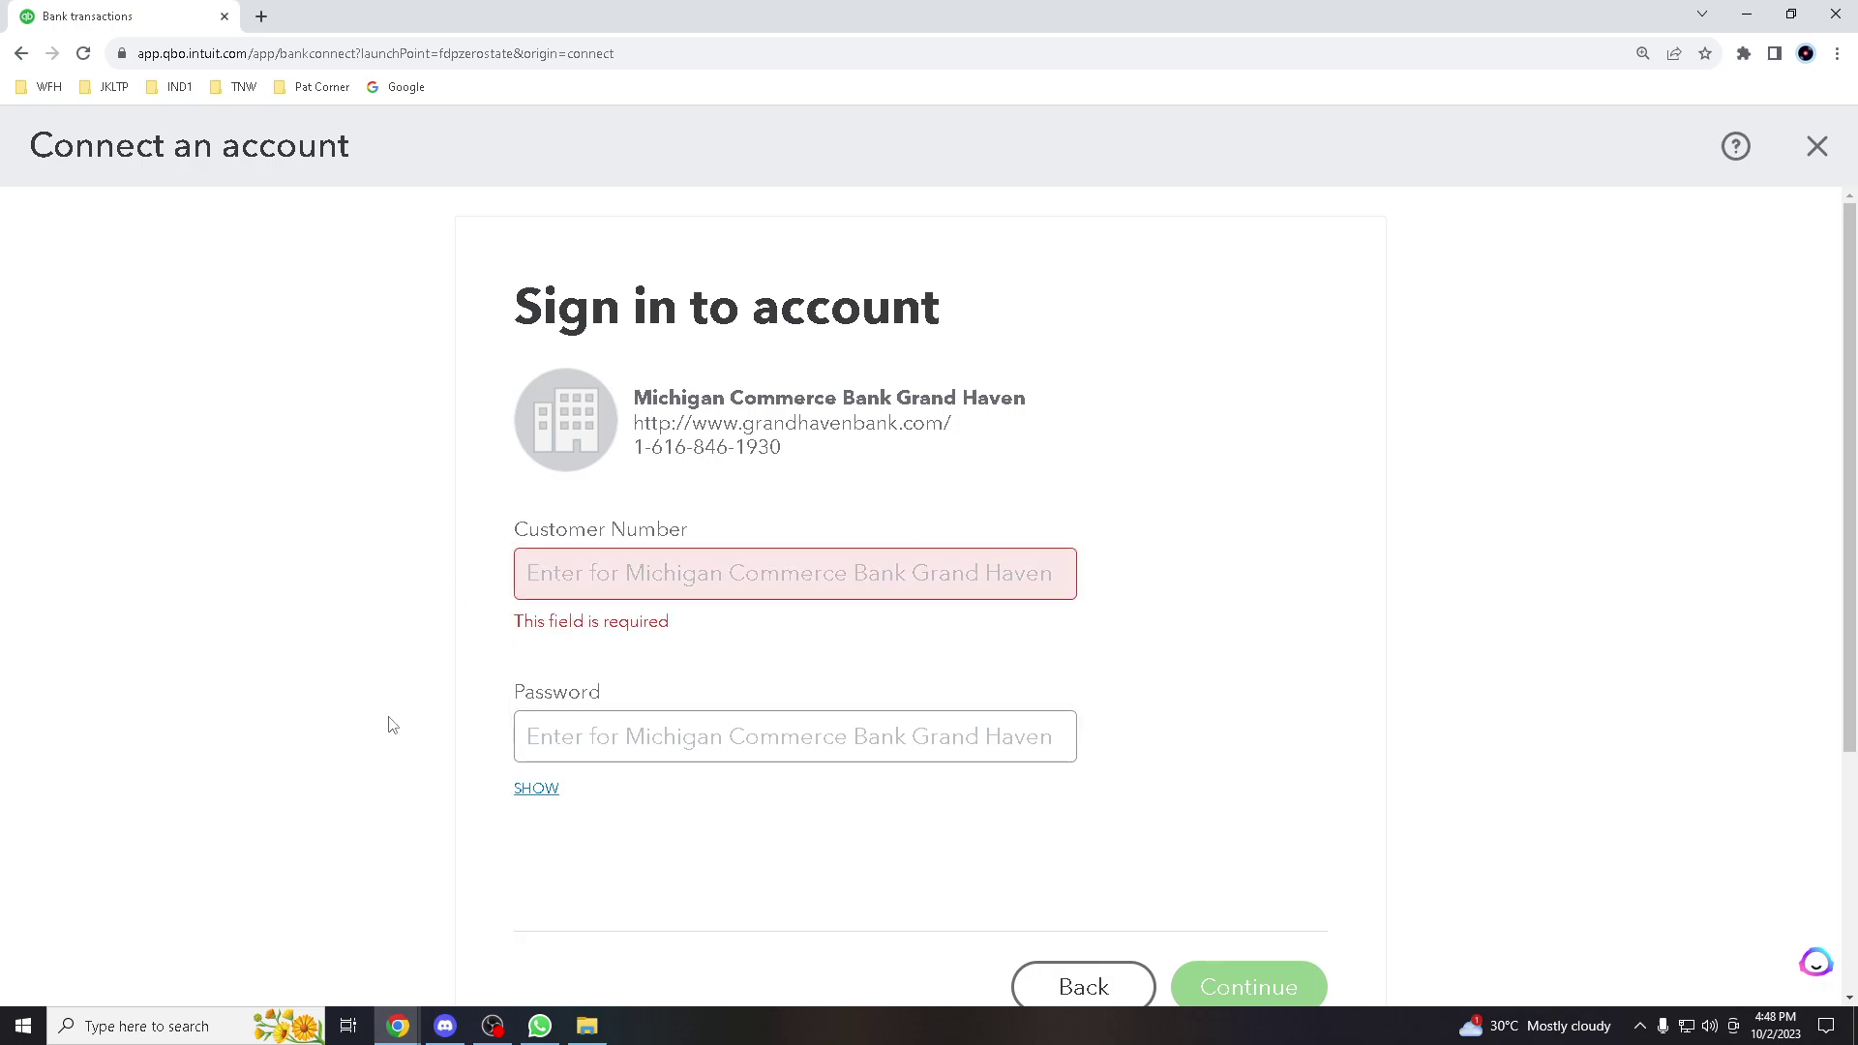
pyautogui.scroll(-2, 387, 727)
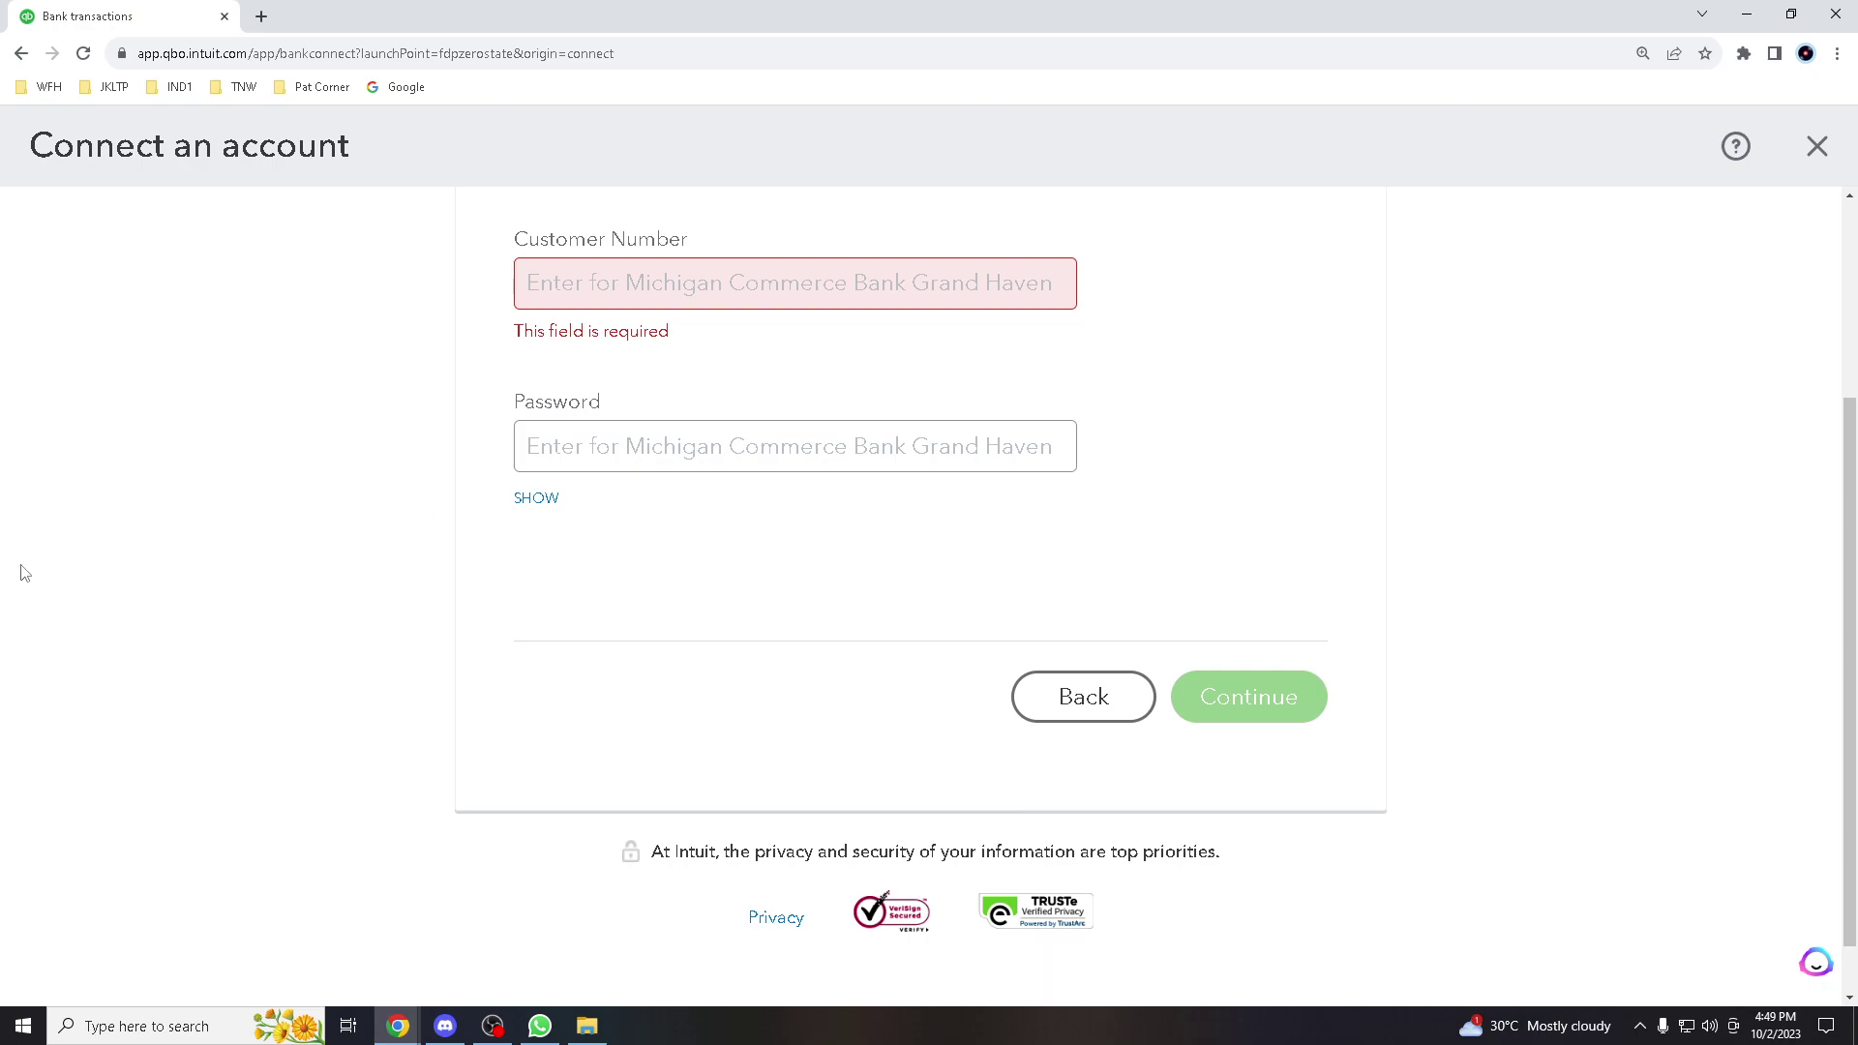
pyautogui.scroll(2, 508, 537)
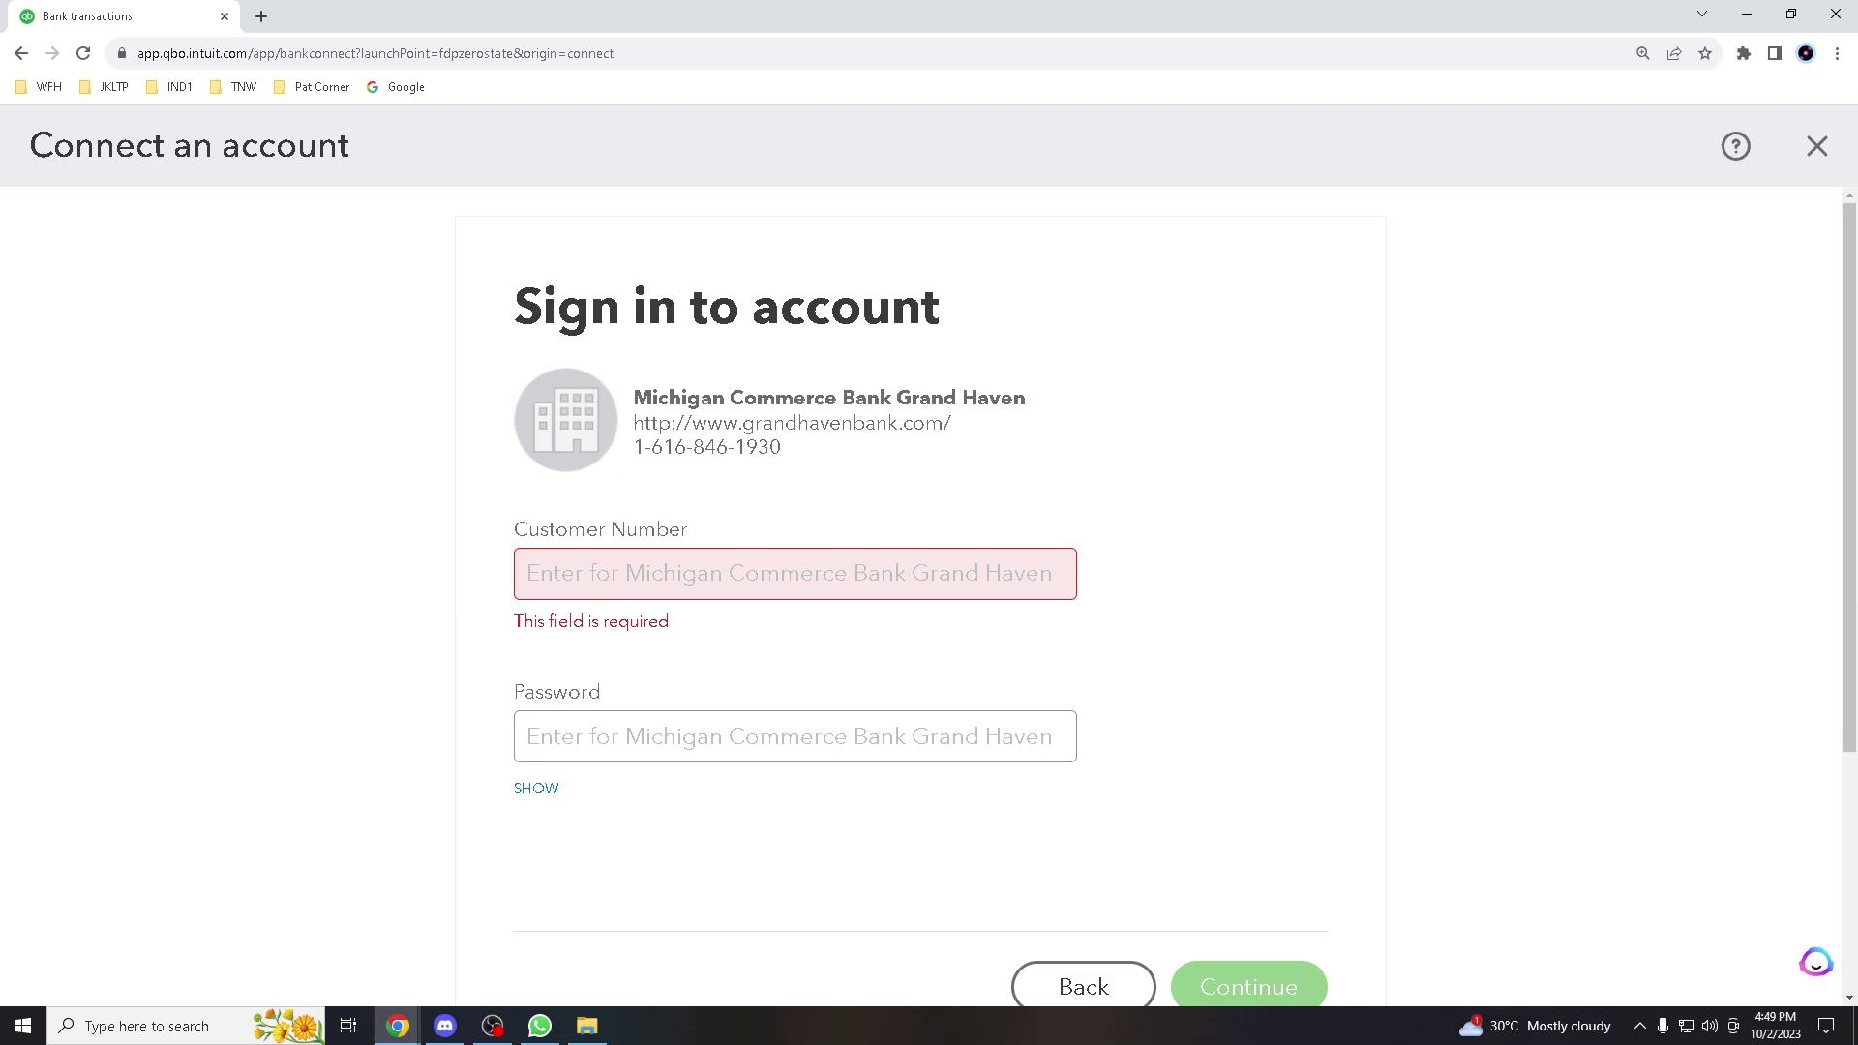
pyautogui.hotkey('alt', 'Tab')
pyautogui.hotkey('alt', 'Tab')
pyautogui.hotkey('alt', 'Tab')
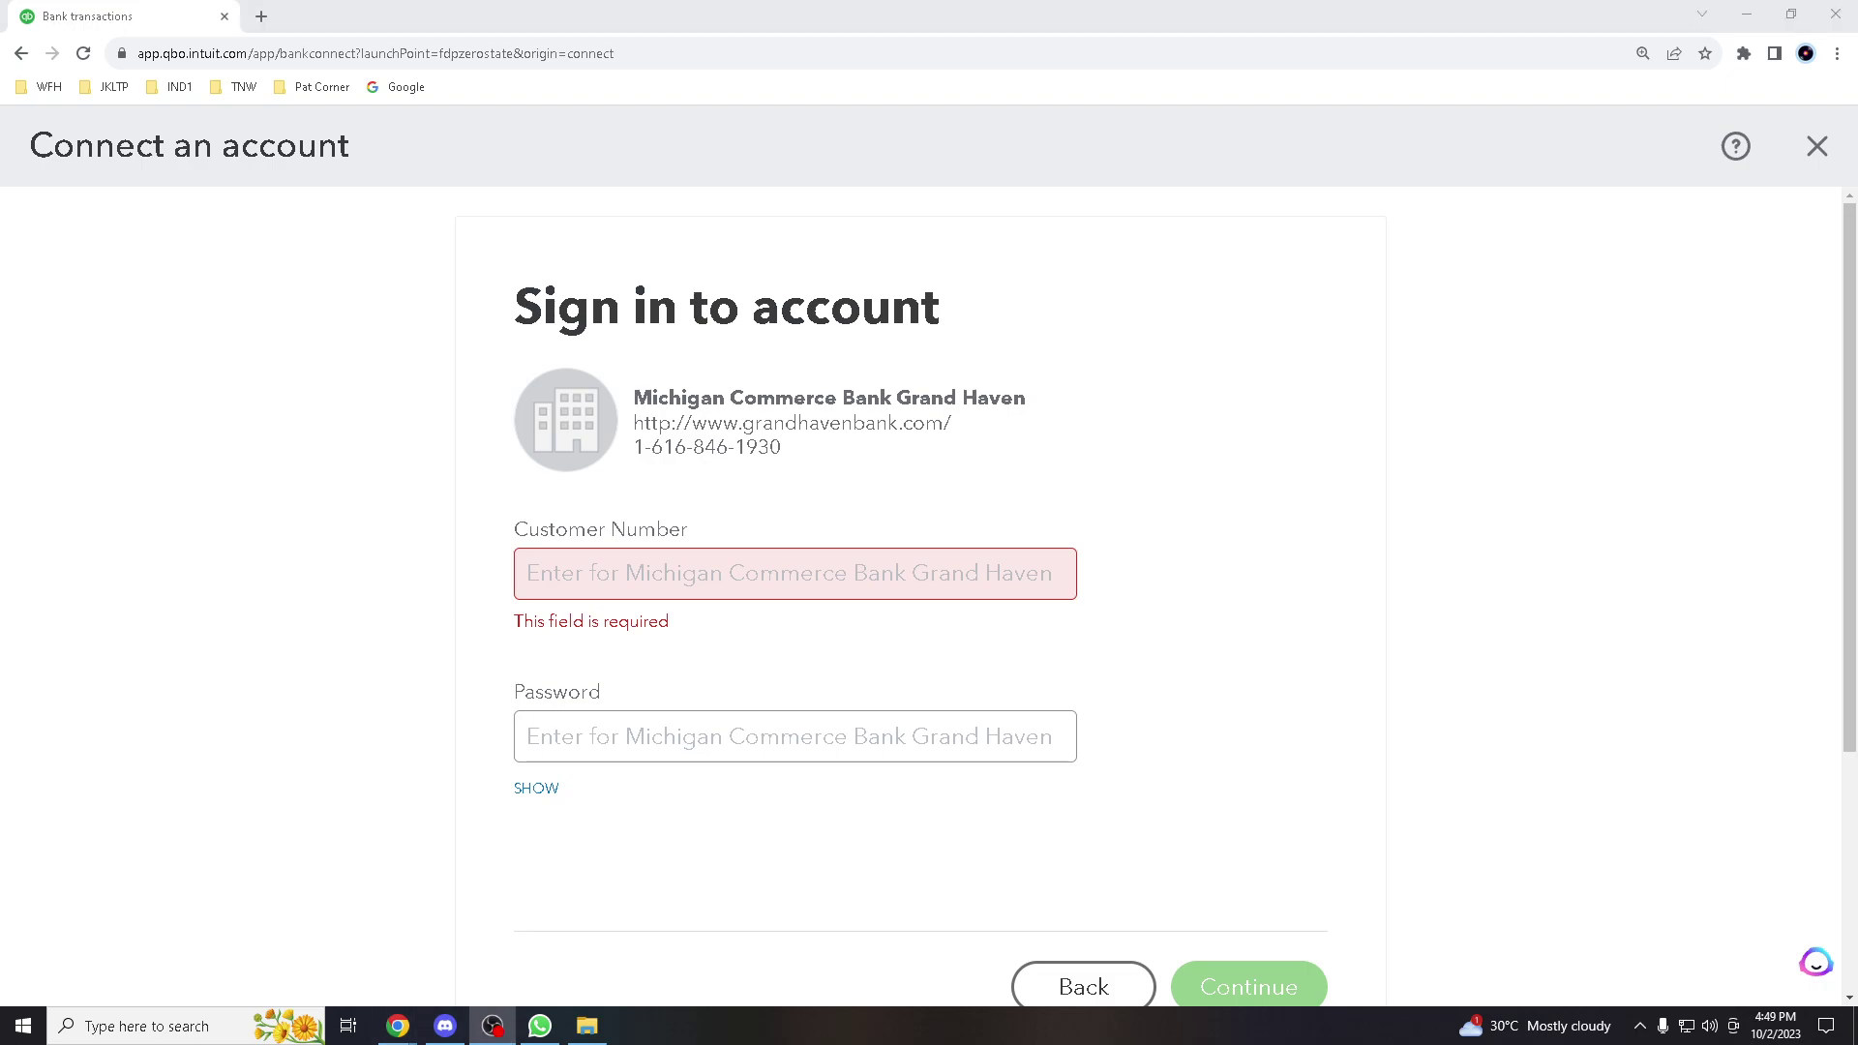